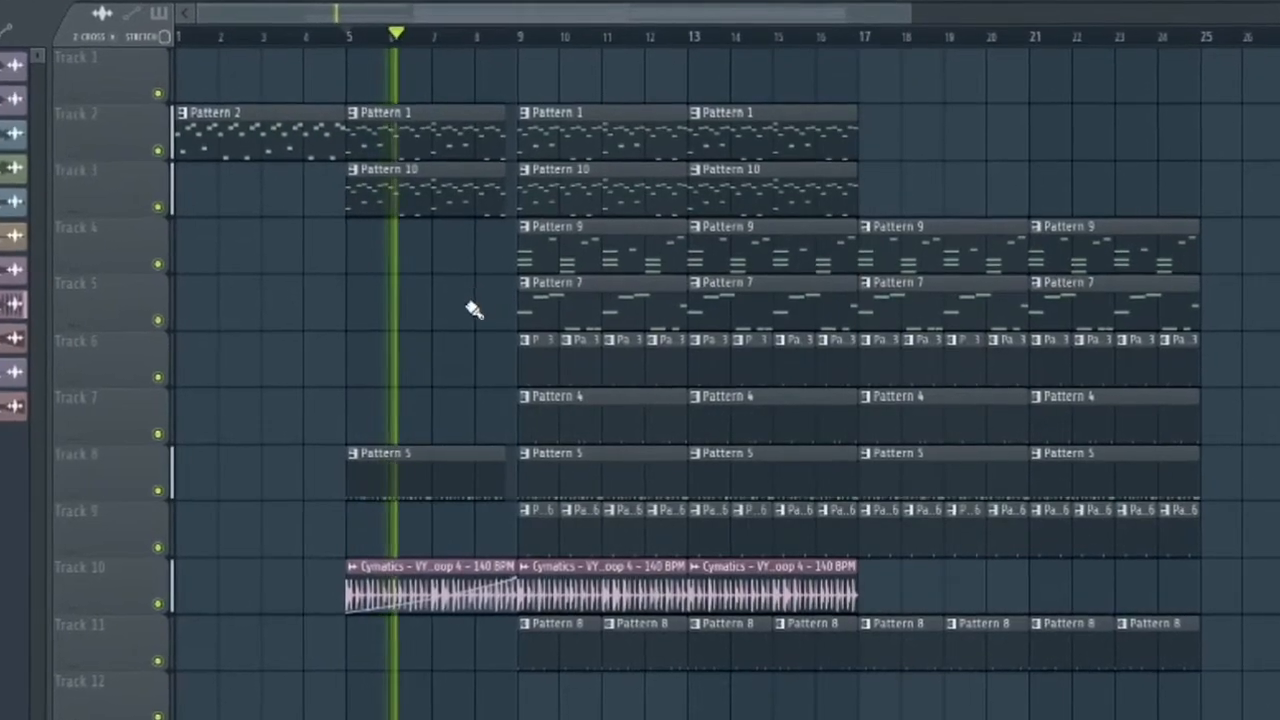
pyautogui.scroll(4, 371, 357)
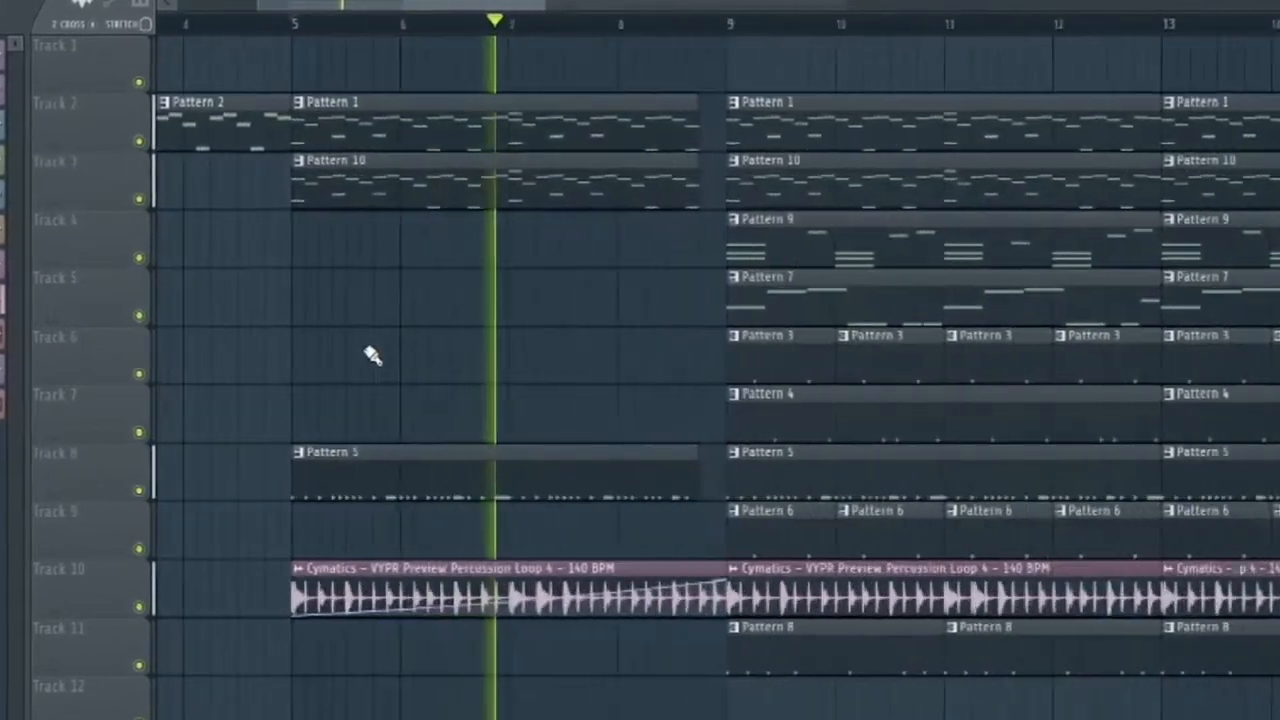
pyautogui.scroll(-2, 374, 358)
pyautogui.scroll(-2, 774, 402)
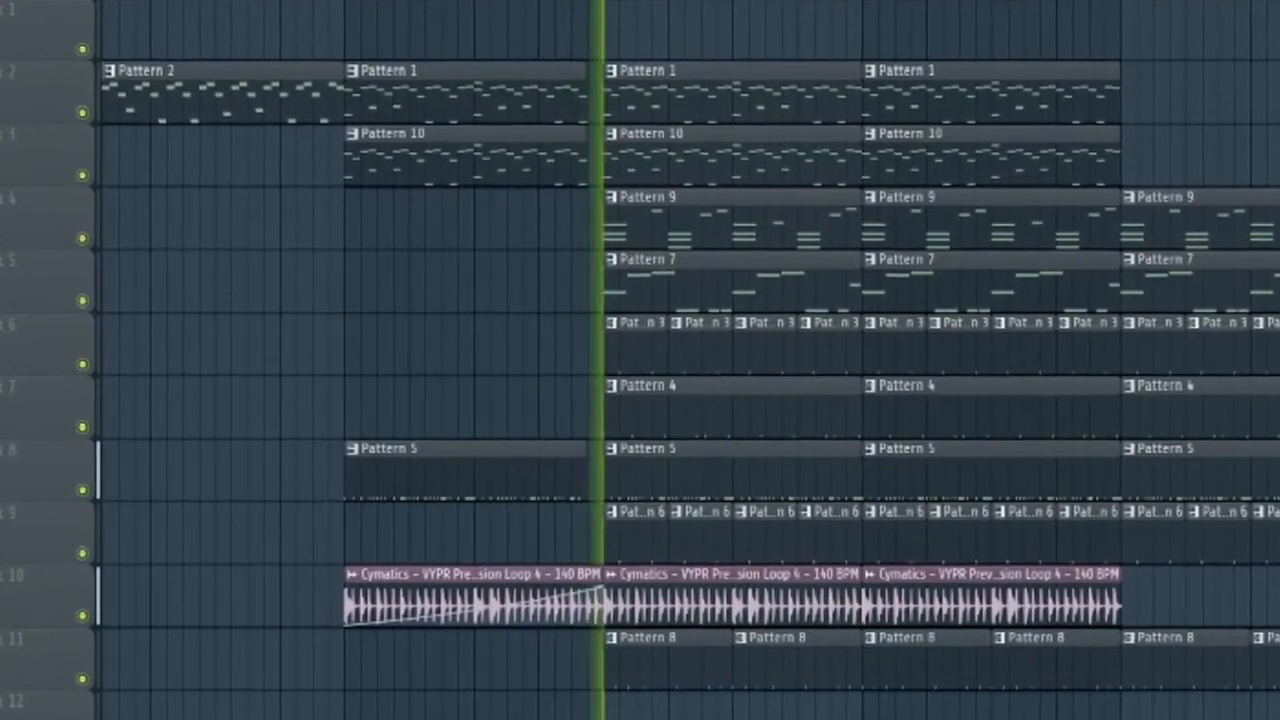
pyautogui.scroll(-2, 350, 130)
pyautogui.scroll(3, 424, 205)
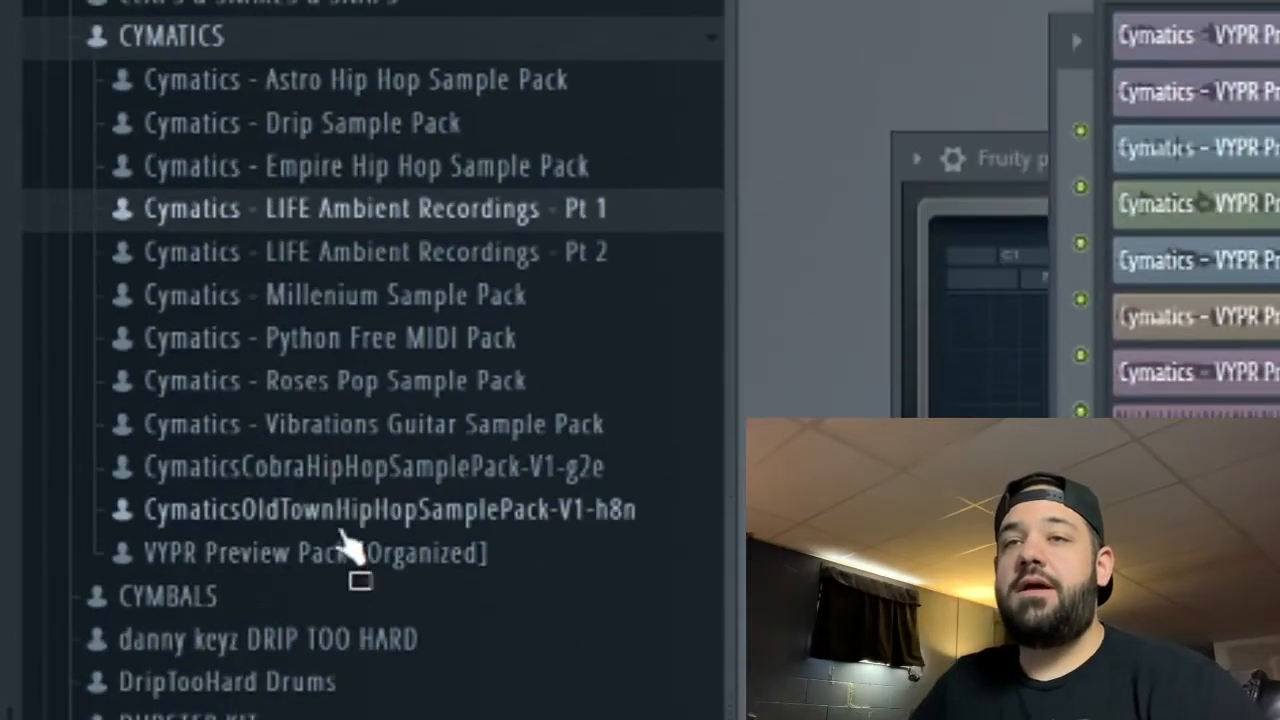
# Step: Open the Cobra Hip Hop pack's Reverse FX folder and preview Cobra Reverse FX 1 and 3
pyautogui.click(340, 467)
pyautogui.click(320, 528)
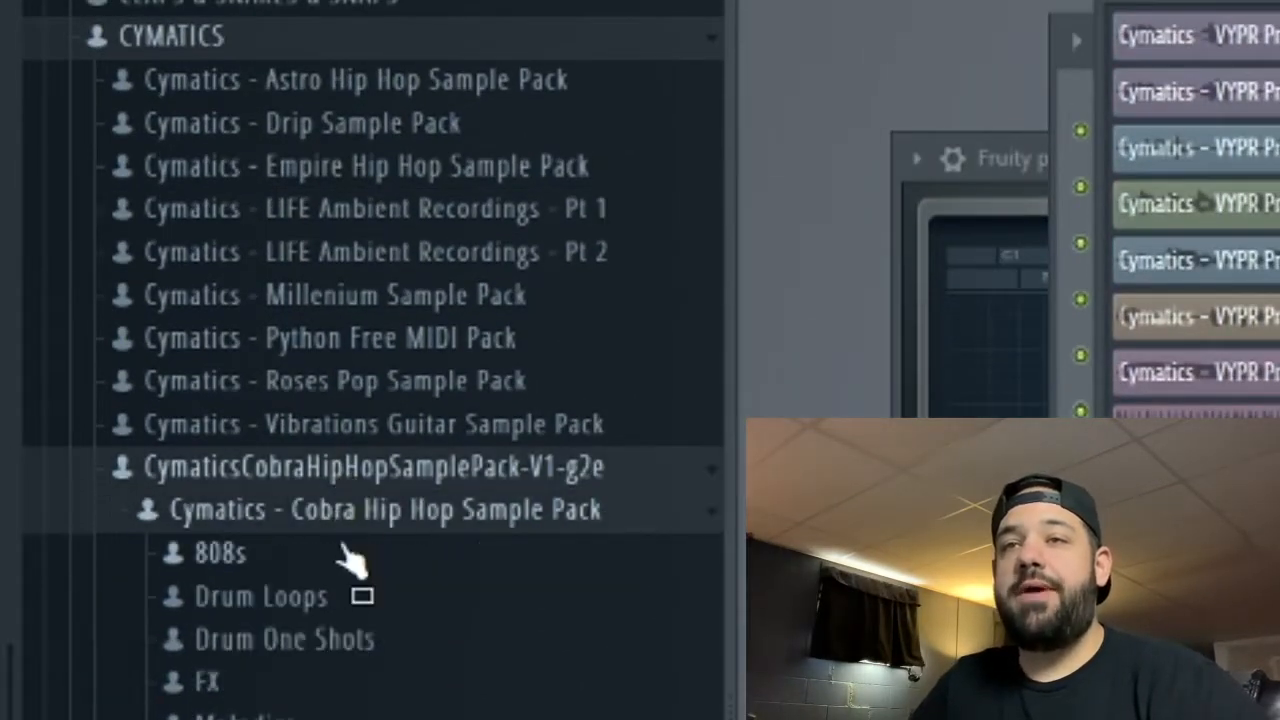
pyautogui.click(252, 465)
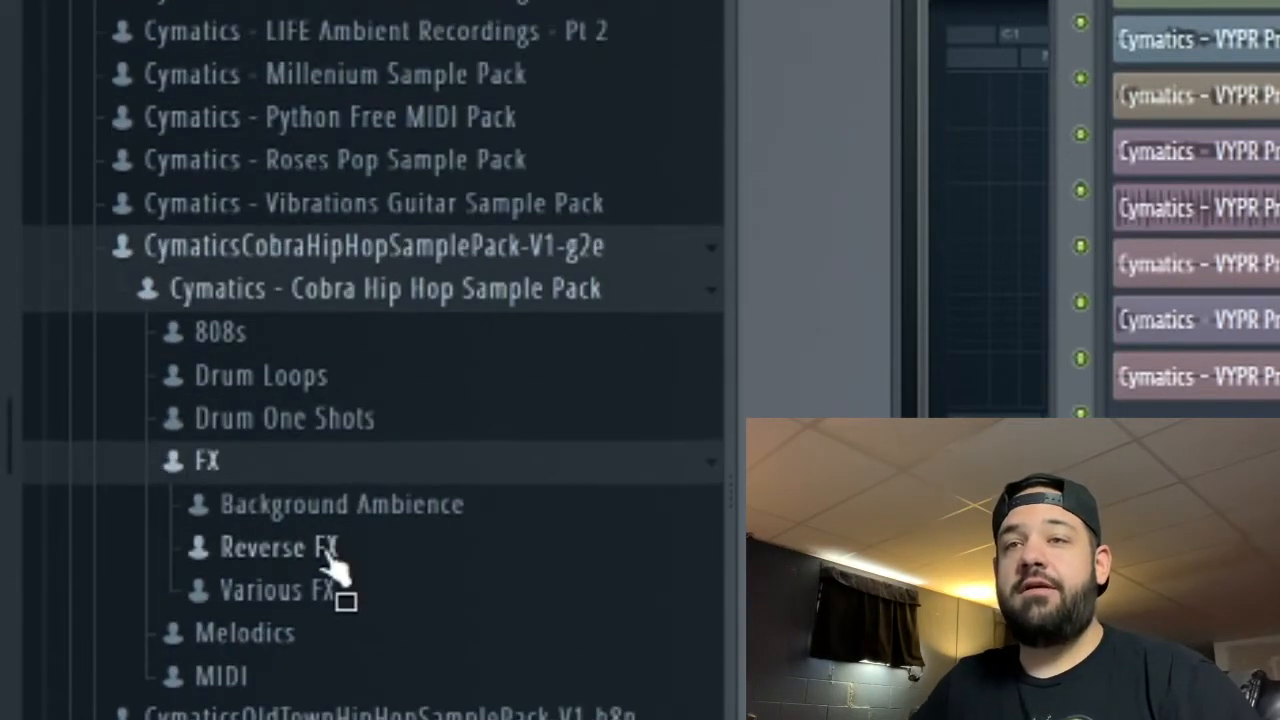
pyautogui.click(330, 552)
pyautogui.click(482, 318)
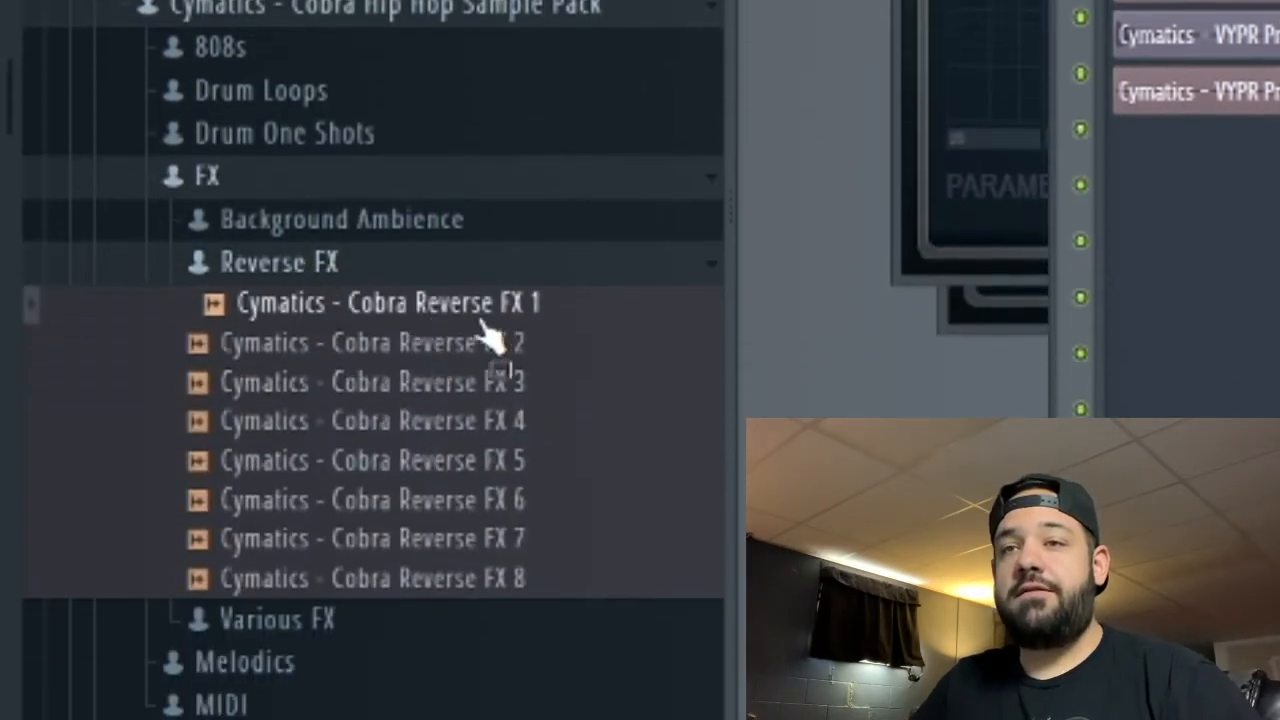
pyautogui.click(404, 384)
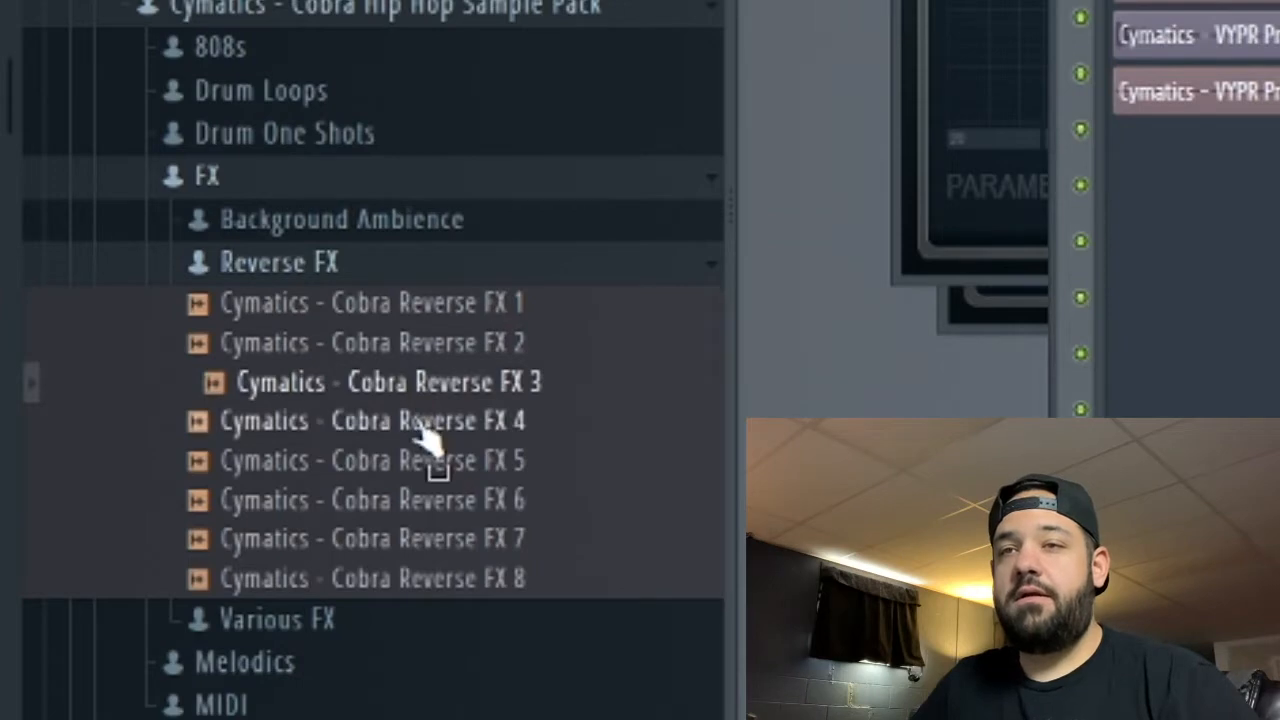
# Step: Place the Cobra Reverse FX 3 sample on Track 12 so that it ends exactly at bar 9
pyautogui.moveTo(438, 392); pyautogui.dragTo(606, 711)
pyautogui.scroll(4, 402, 692)
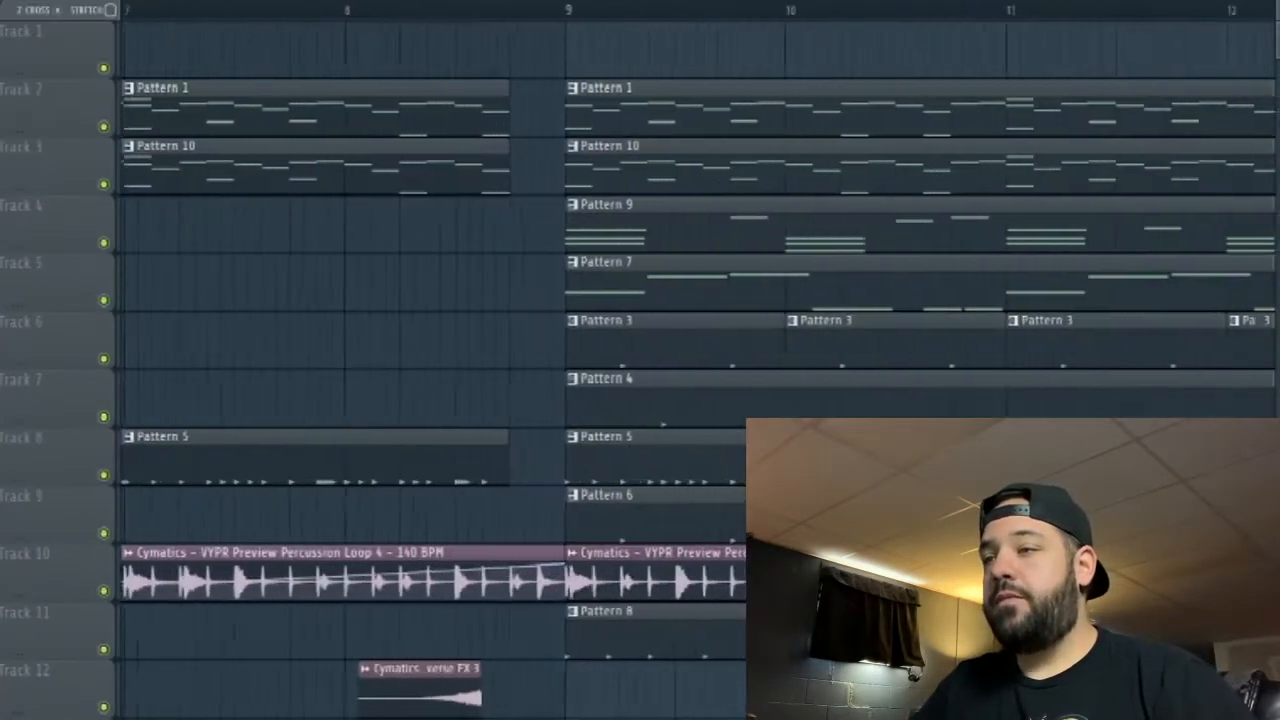
pyautogui.scroll(3, 480, 704)
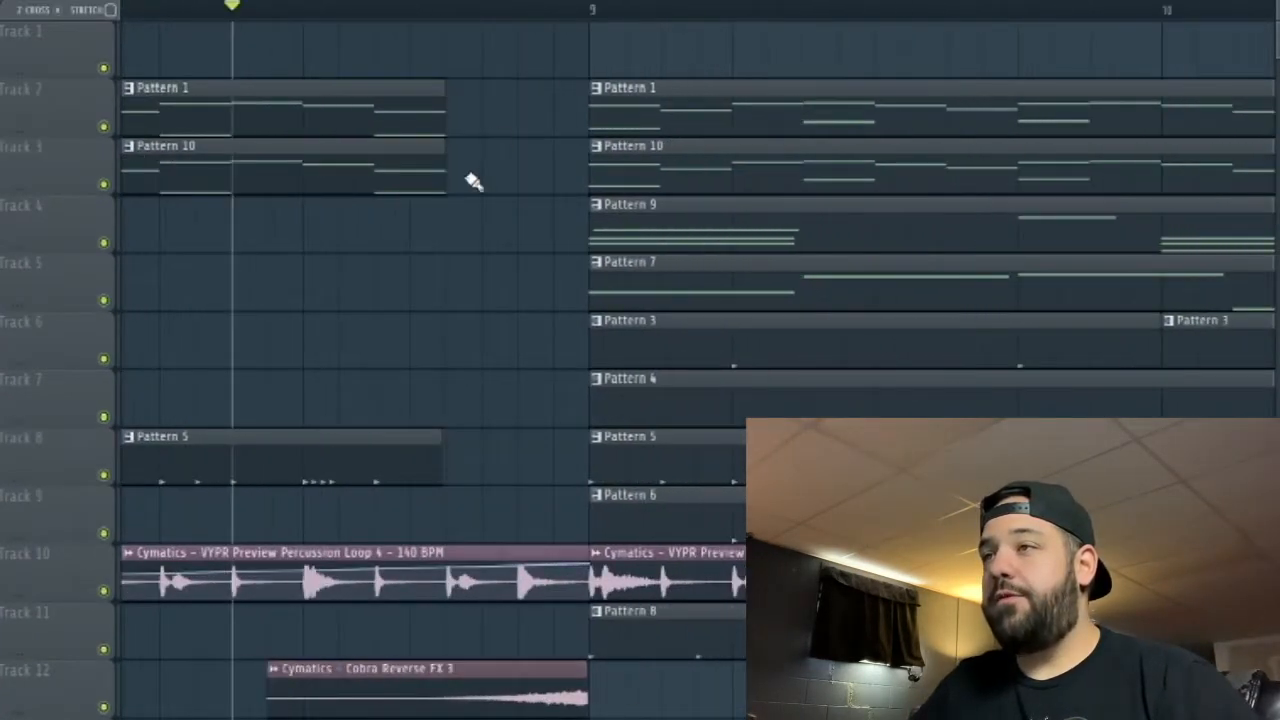
pyautogui.scroll(1, 474, 182)
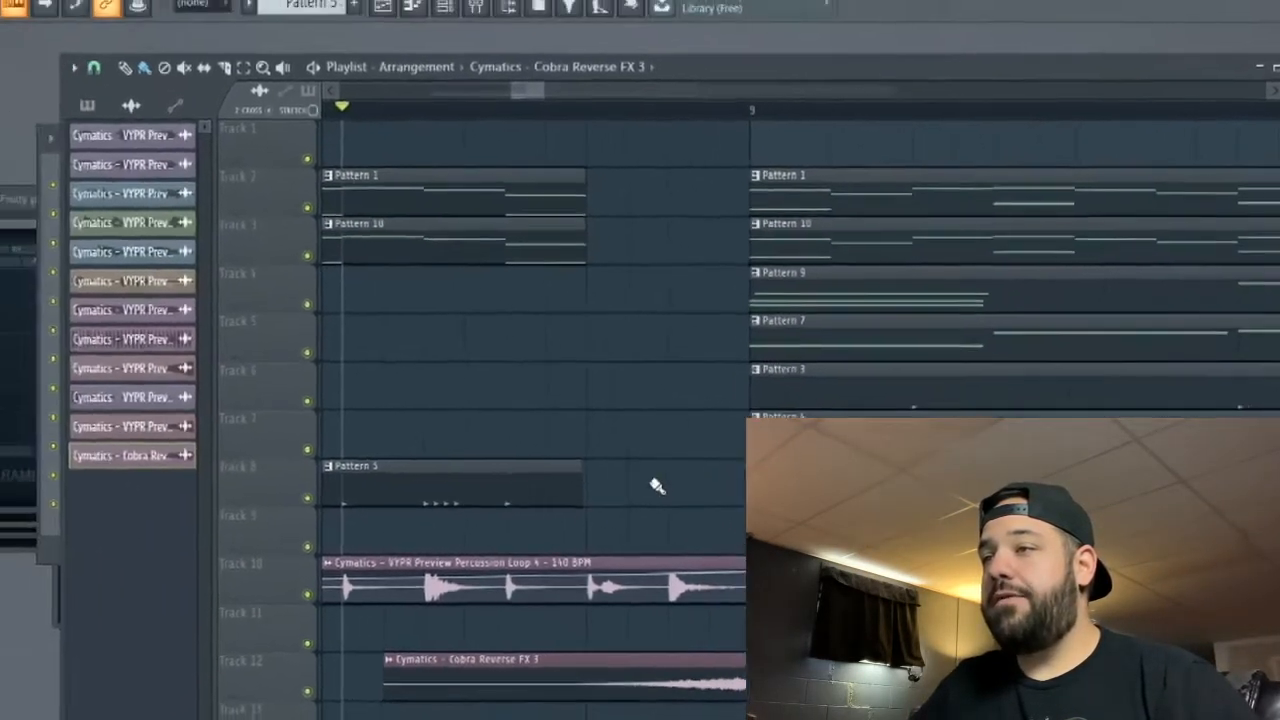
# Step: Set Cobra Reverse FX 3 to Generic (bleeding) declicking and normalize it, then lower its pitch and lengthen it in Auto stretch mode
pyautogui.scroll(-3, 575, 463)
pyautogui.scroll(2, 570, 470)
pyautogui.press('space')
pyautogui.doubleClick(712, 681)
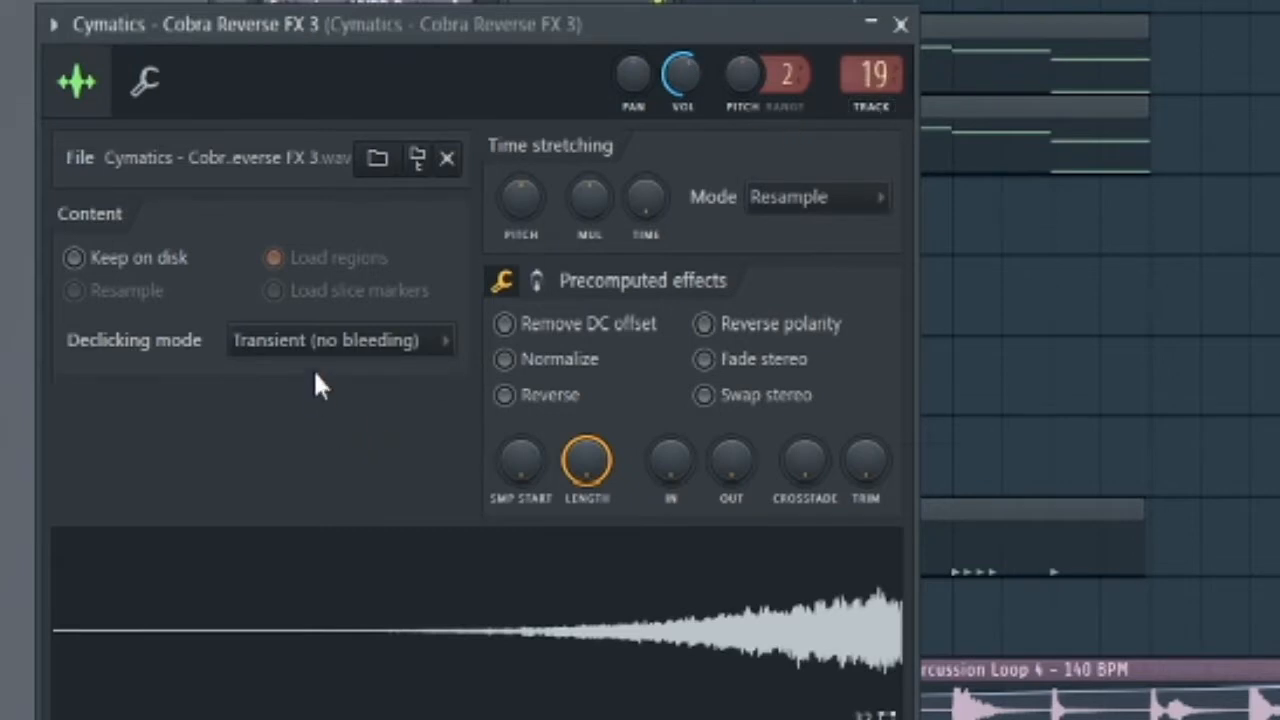
pyautogui.click(318, 340)
pyautogui.click(440, 460)
pyautogui.click(506, 359)
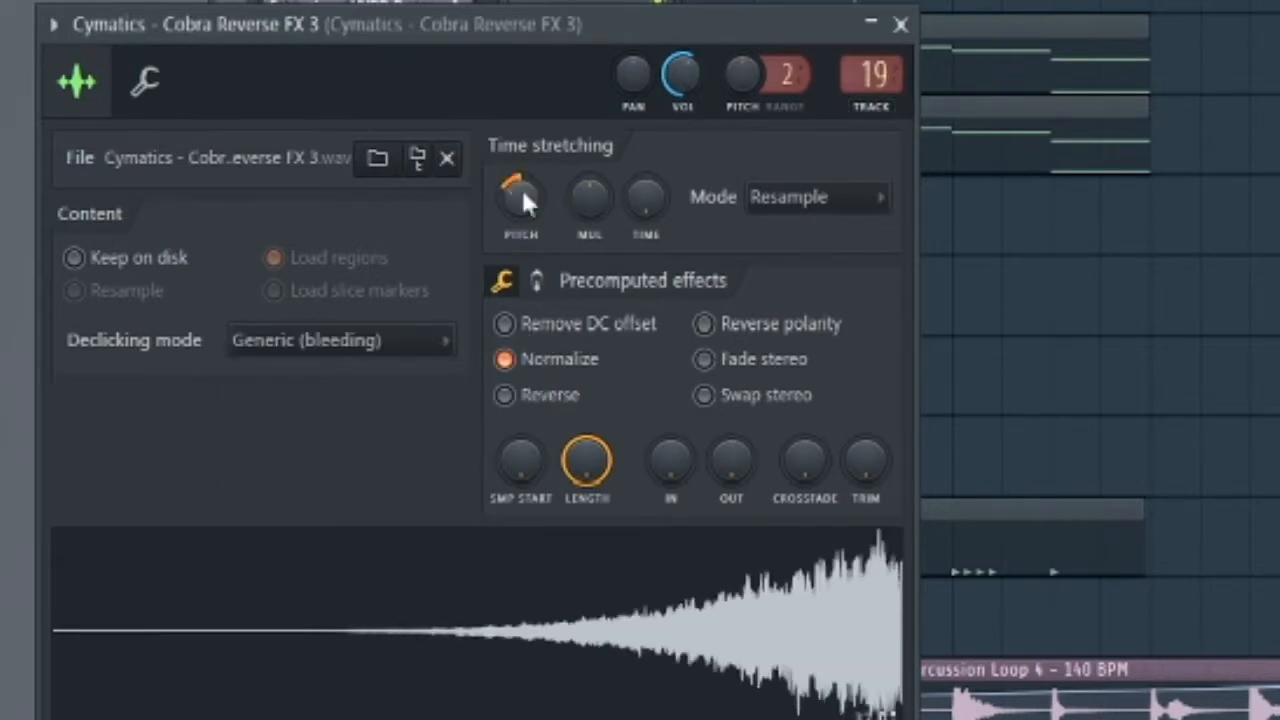
pyautogui.scroll(3, 600, 205)
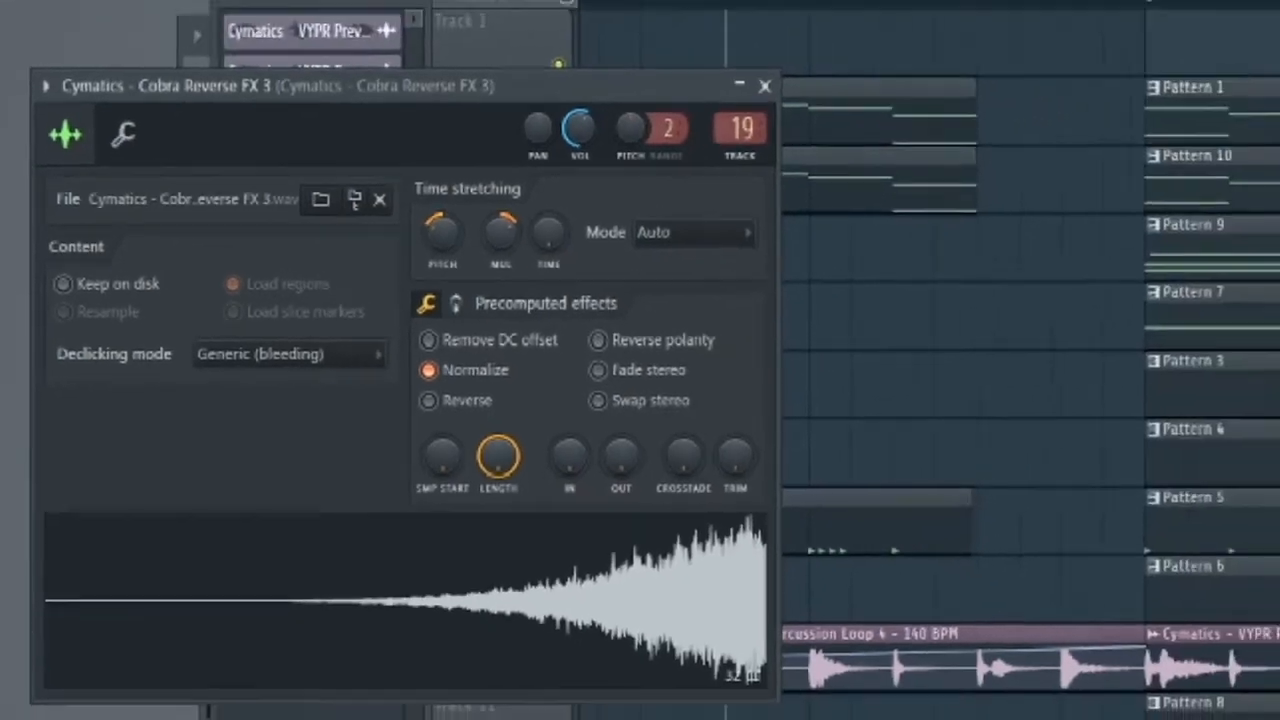
pyautogui.click(771, 686)
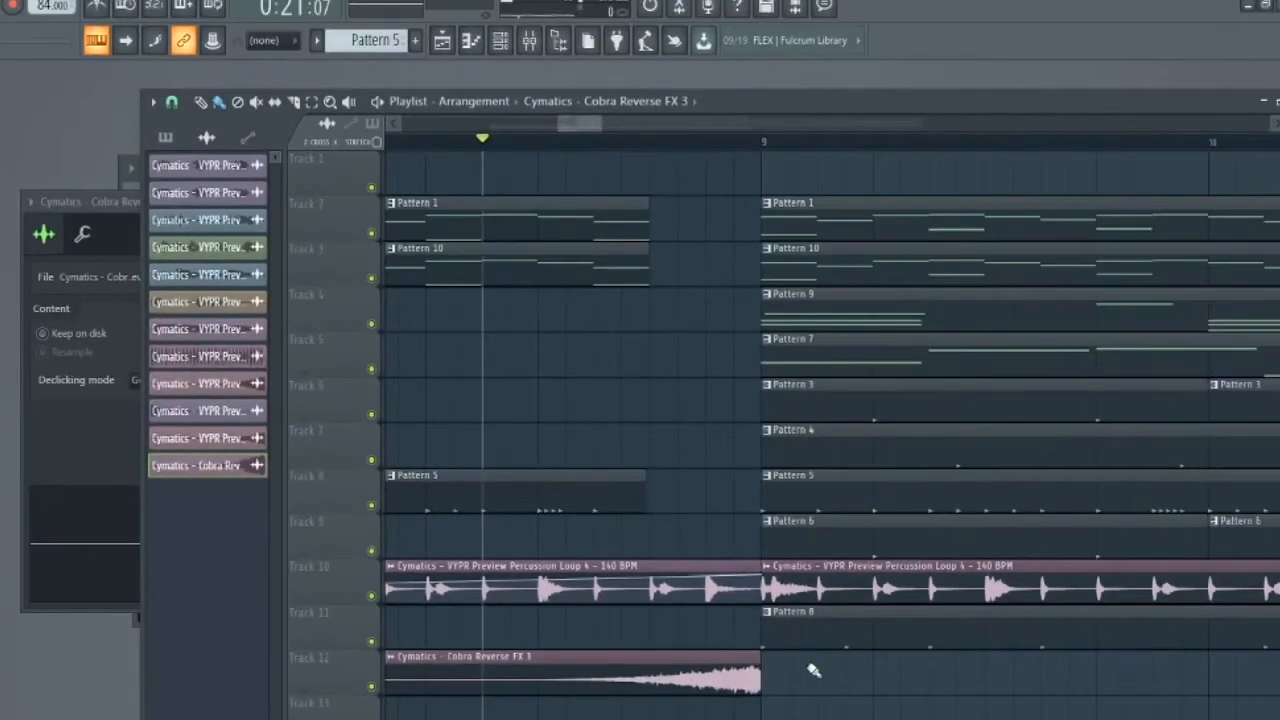
# Step: Play the section leading into bar 9 to hear the reverse effect, and check Cobra Reverse FX 3's sample settings
pyautogui.hscroll(-1, 813, 670)
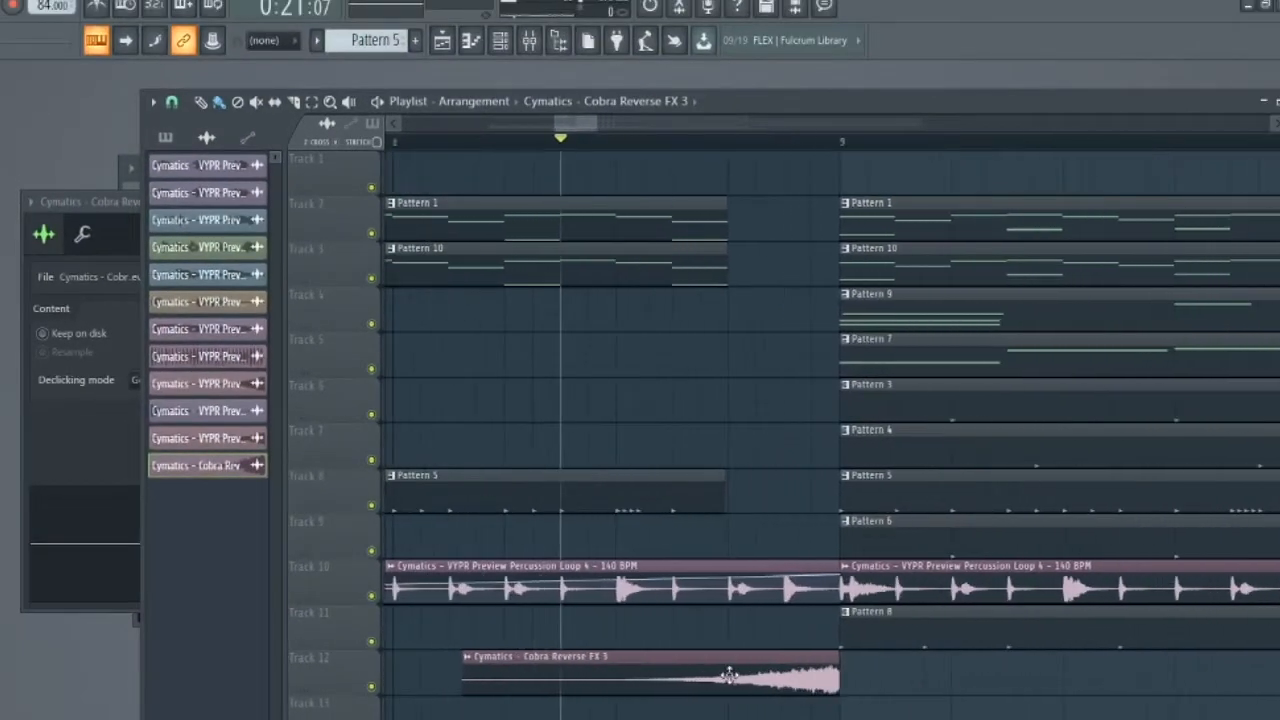
pyautogui.doubleClick(729, 674)
pyautogui.rightClick(771, 394)
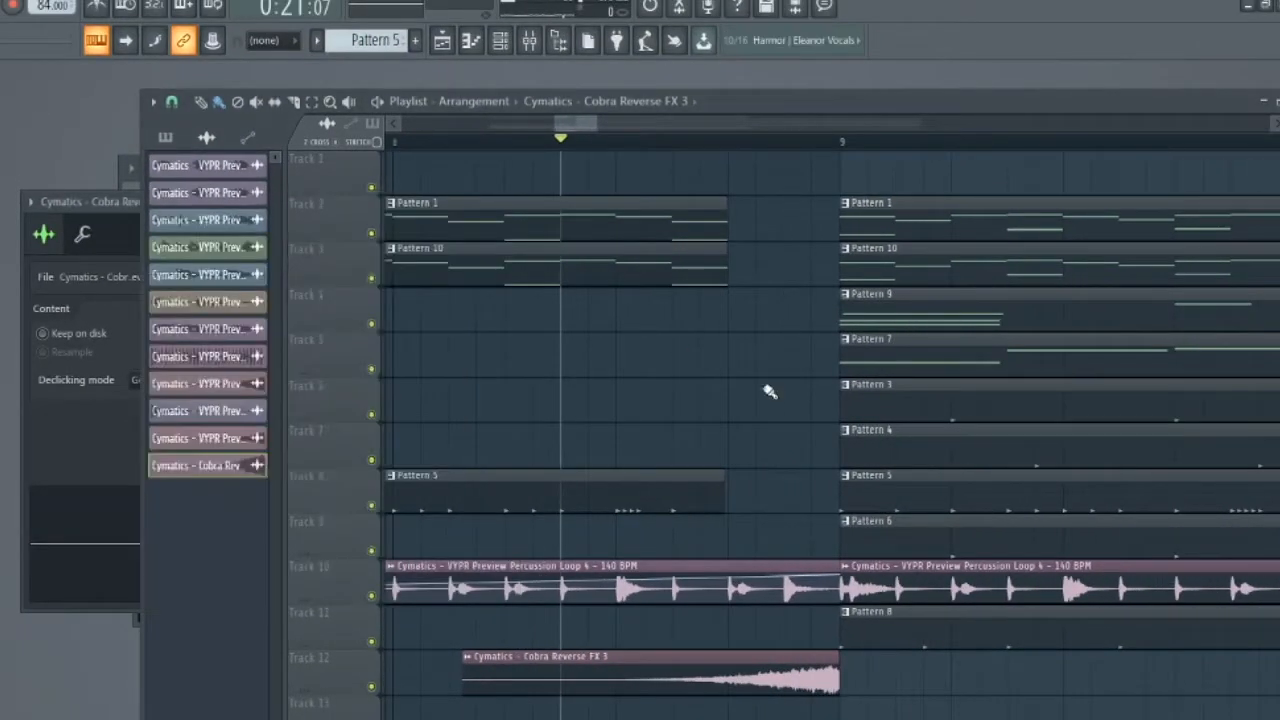
pyautogui.scroll(4, 840, 670)
pyautogui.press('space')
pyautogui.scroll(-2, 835, 674)
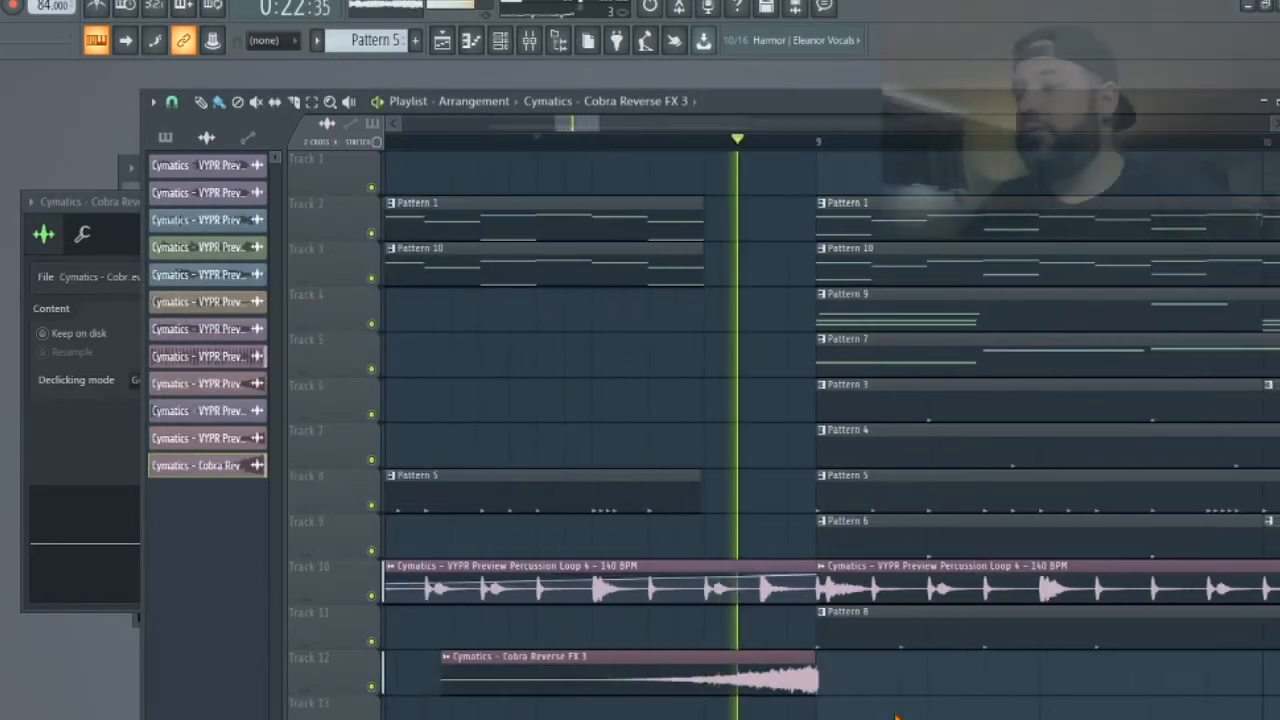
pyautogui.doubleClick(766, 680)
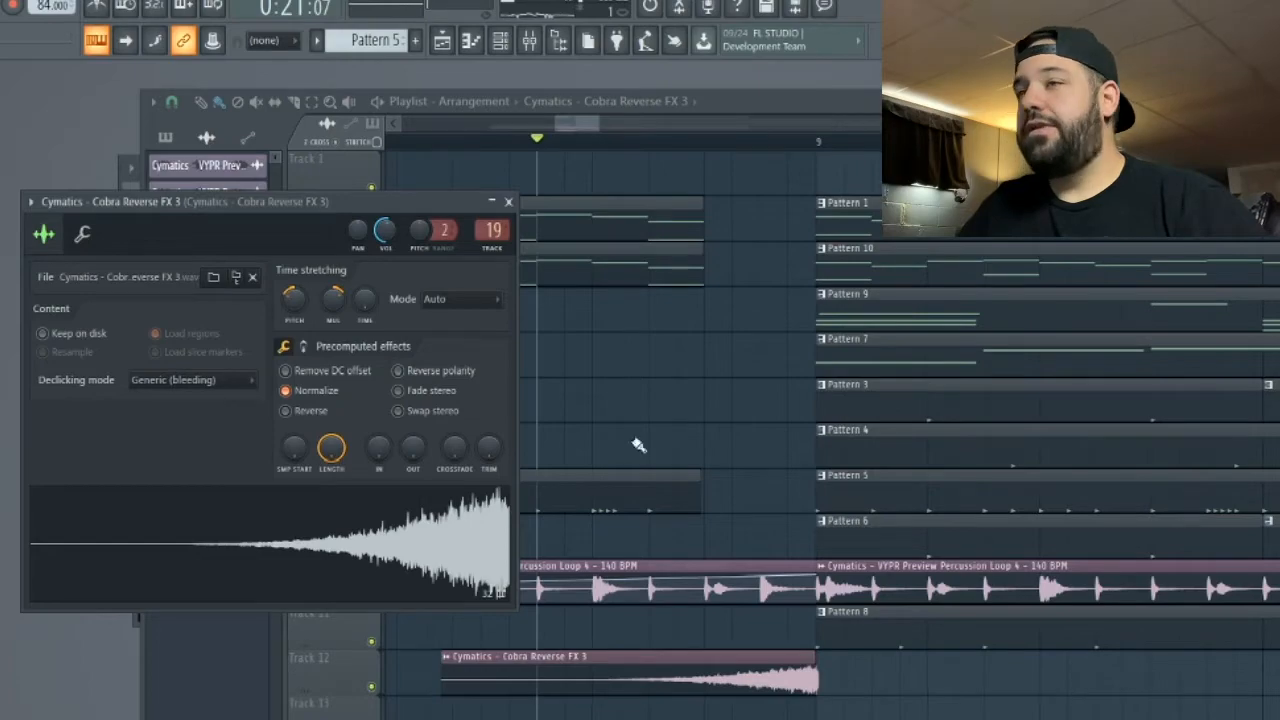
pyautogui.rightClick(585, 366)
# Step: Collapse the Reverse FX folder and open the Crashes folder under the Cobra pack's Drum One Shots cymbals
pyautogui.scroll(-2, 860, 379)
pyautogui.scroll(-2, 682, 369)
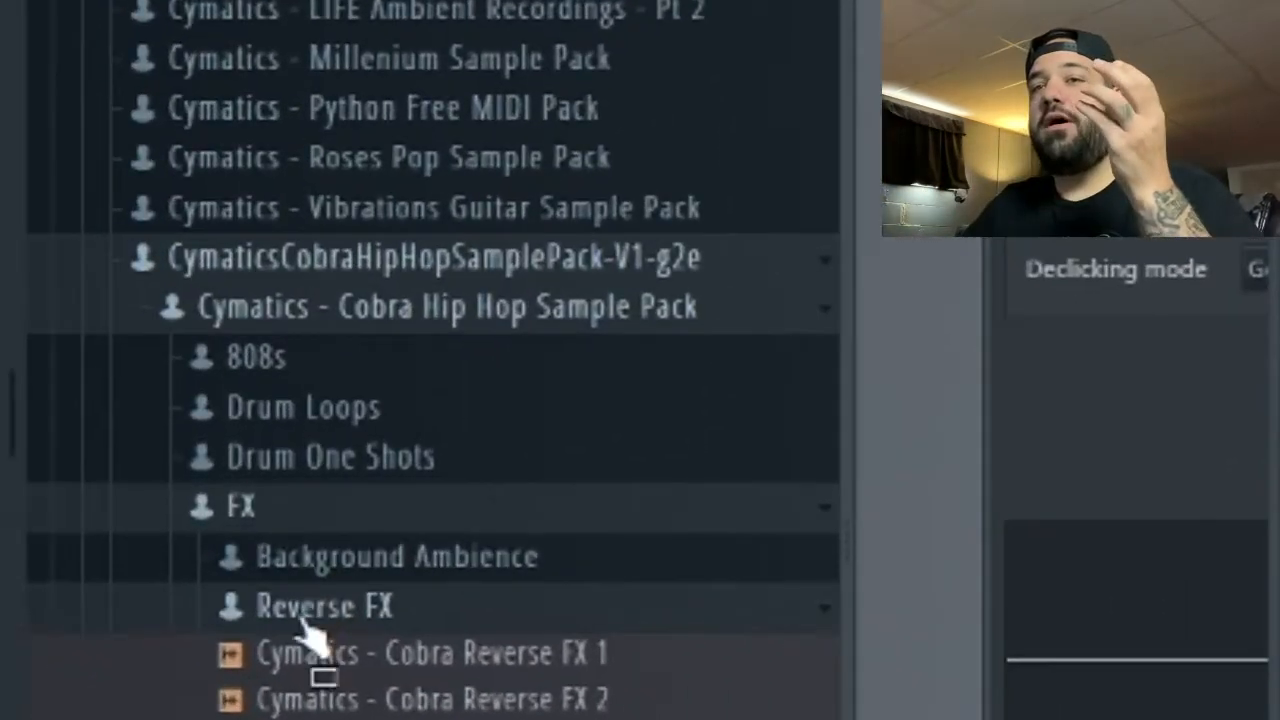
pyautogui.click(343, 629)
pyautogui.click(335, 490)
pyautogui.click(330, 468)
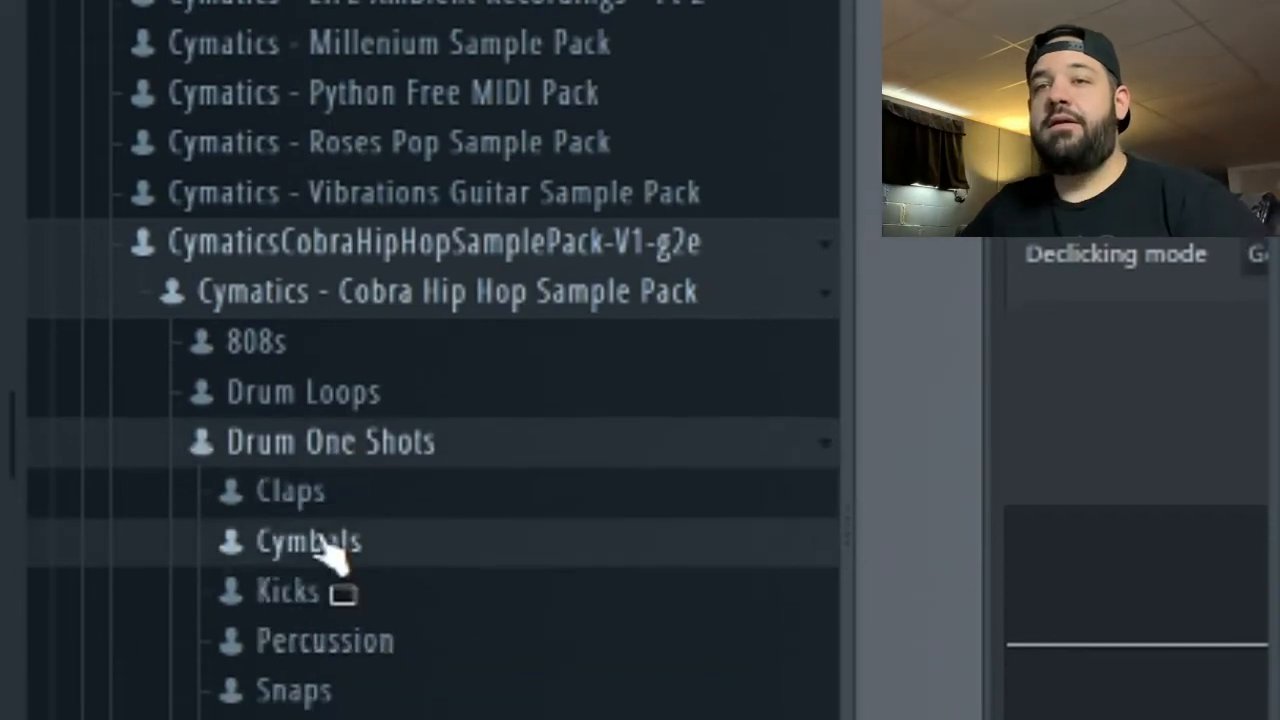
pyautogui.click(331, 539)
pyautogui.click(358, 322)
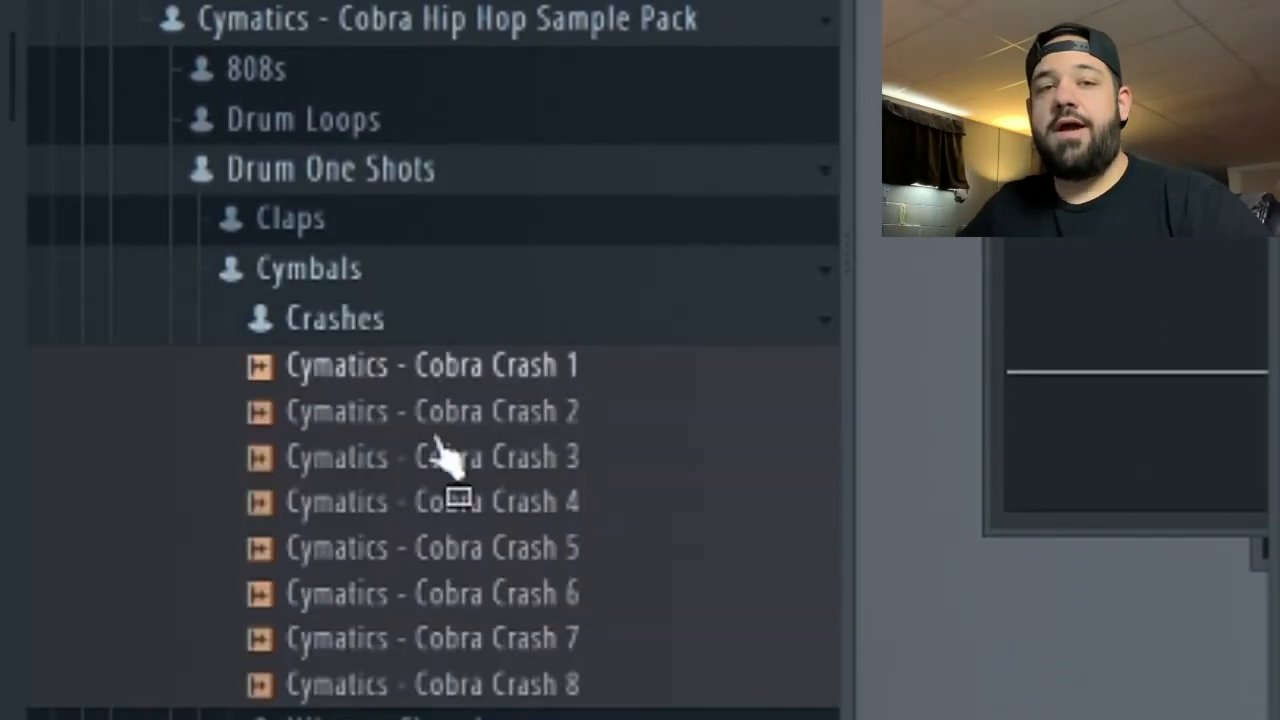
# Step: Preview the Cobra crashes and place Cobra Crash 5 on Track 12 at bar 9, directly after the reverse effect
pyautogui.click(535, 548)
pyautogui.moveTo(557, 625); pyautogui.dragTo(769, 570)
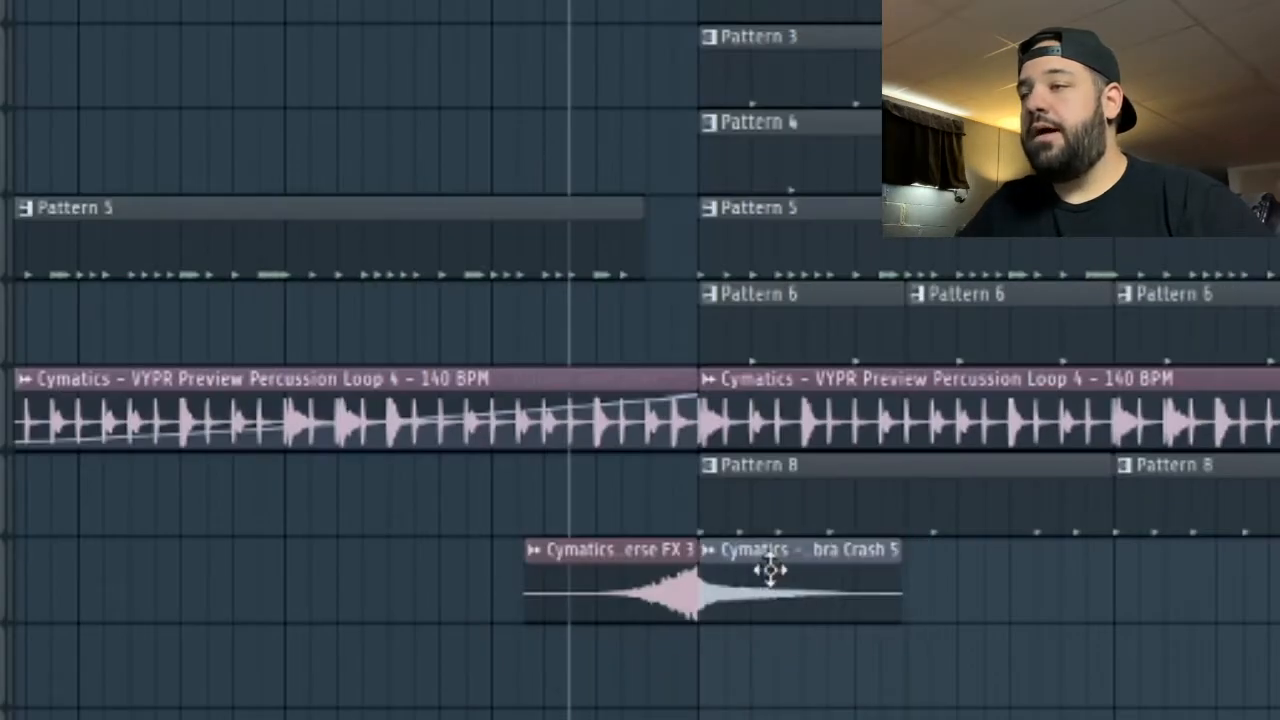
pyautogui.scroll(3, 728, 612)
# Step: Set Cobra Crash 5 to Transient (bleeding) declicking, normalize it and route it to mixer track 20
pyautogui.doubleClick(774, 590)
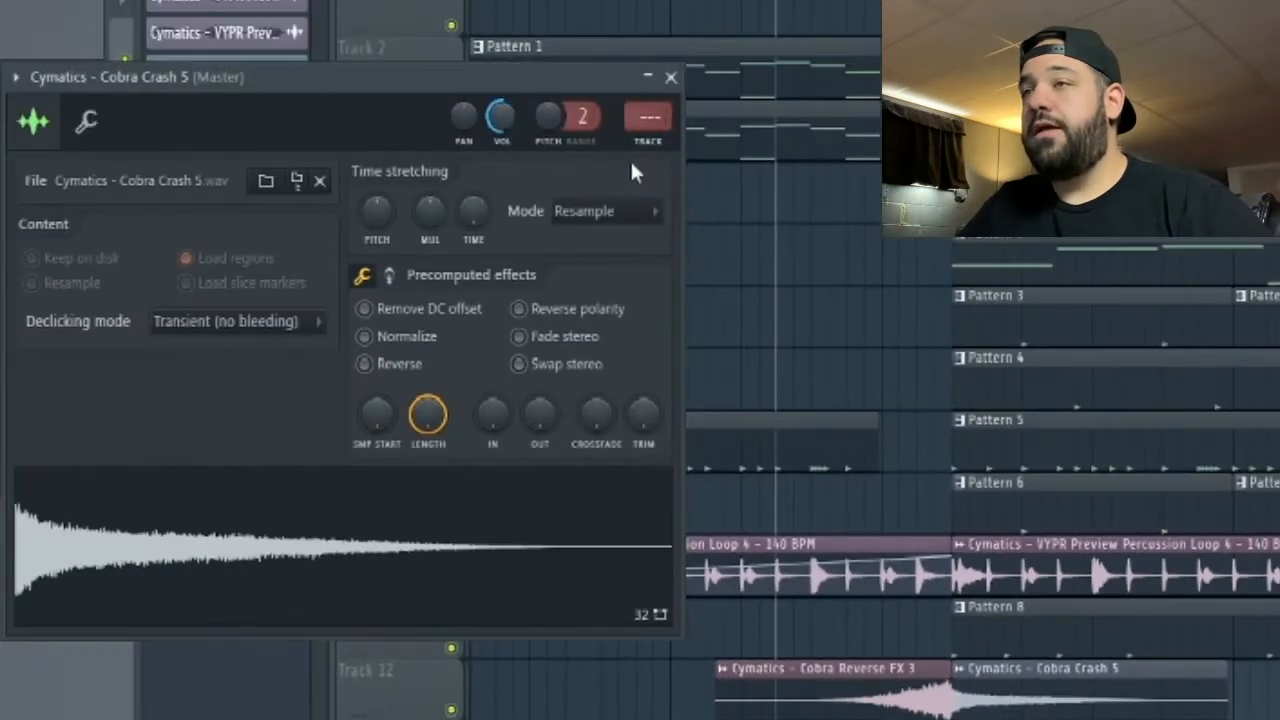
pyautogui.click(318, 322)
pyautogui.click(274, 397)
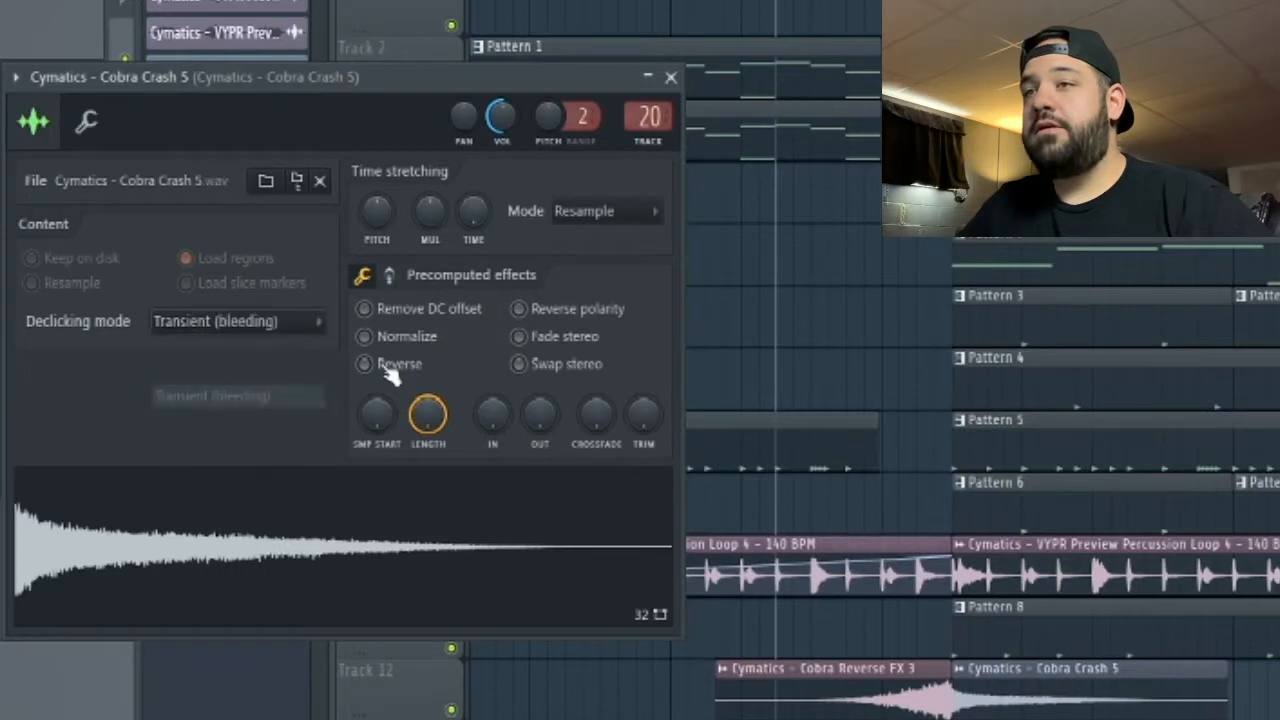
pyautogui.click(415, 336)
pyautogui.click(1126, 702)
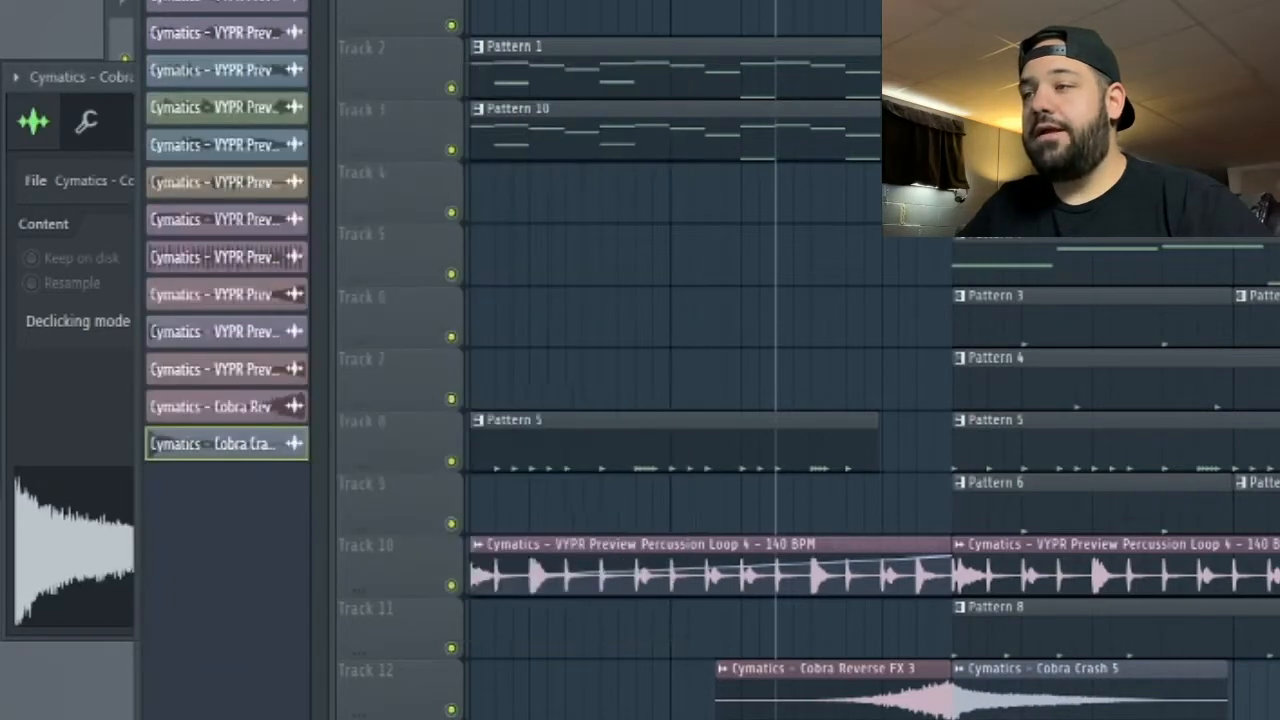
# Step: Lower Cobra Crash 5's channel volume and play the transition into bar 9
pyautogui.scroll(-3, 1040, 700)
pyautogui.doubleClick(958, 696)
pyautogui.press('space')
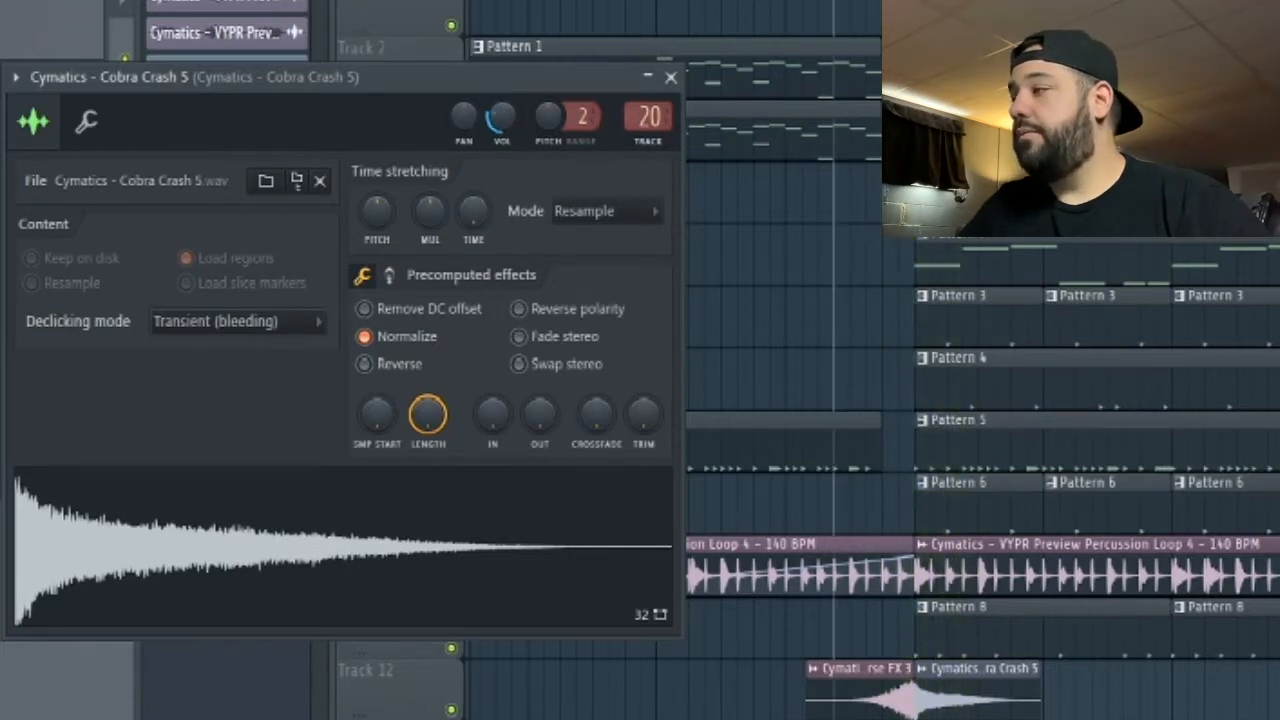
pyautogui.press('space')
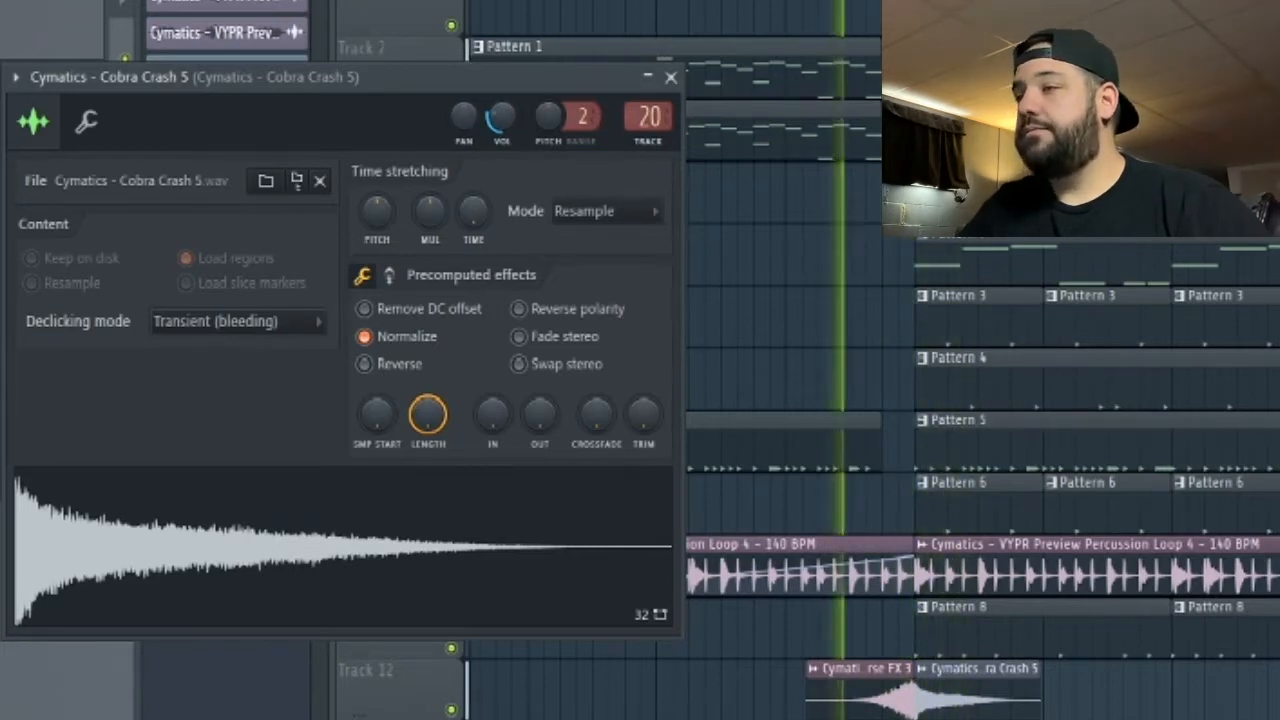
pyautogui.scroll(2, 898, 450)
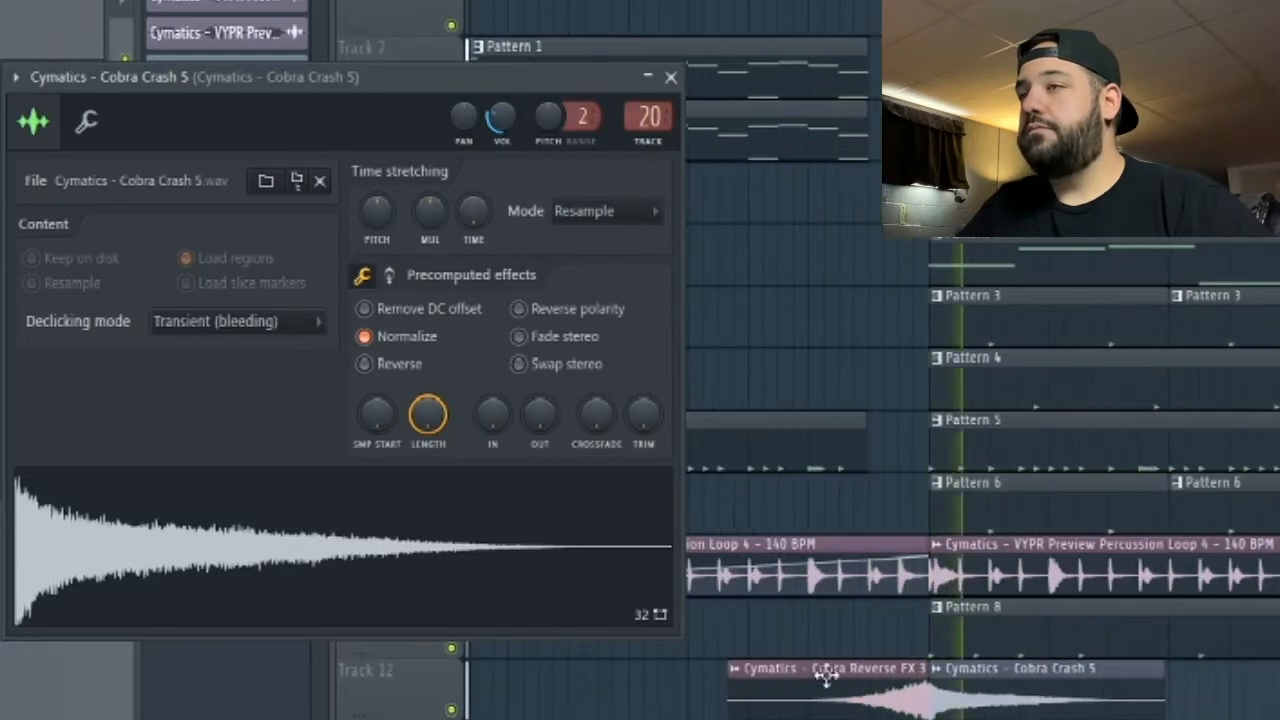
pyautogui.click(671, 77)
# Step: Replay the transition into bar 9 to judge how the reverse effect and crash blend with the beat
pyautogui.scroll(-2, 589, 390)
pyautogui.scroll(2, 589, 390)
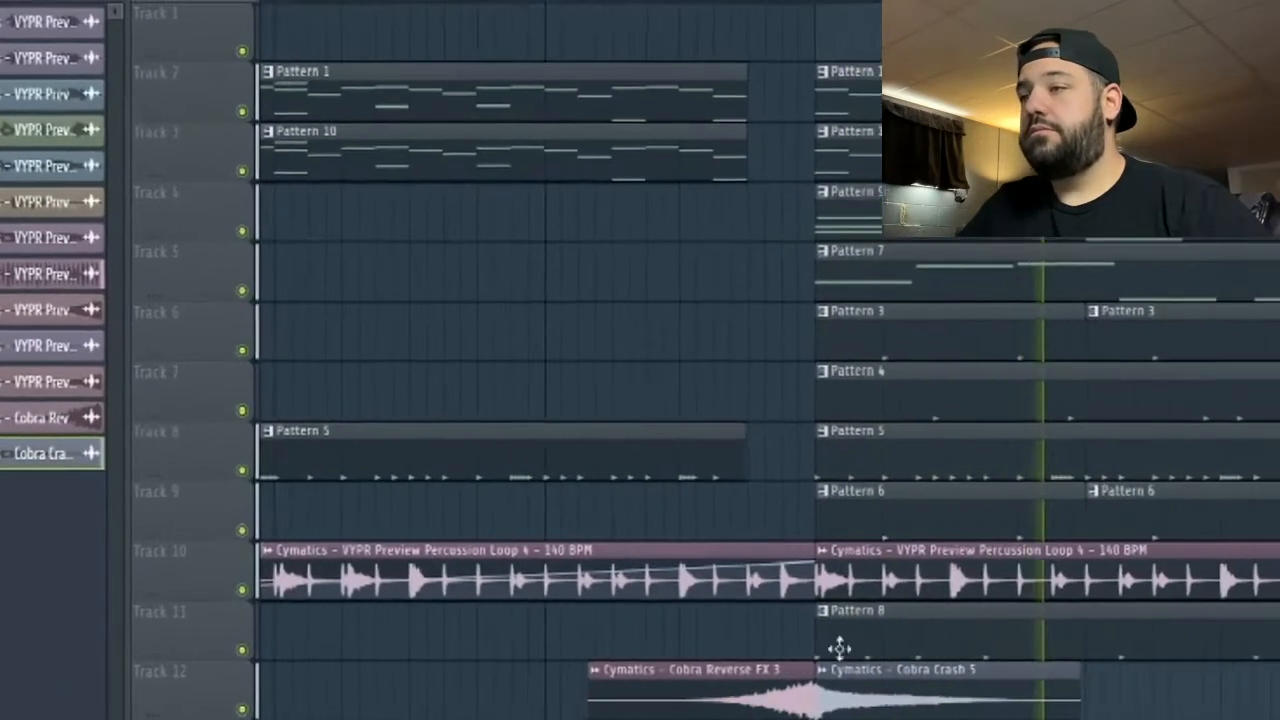
pyautogui.press('space')
pyautogui.doubleClick(780, 703)
pyautogui.press('space')
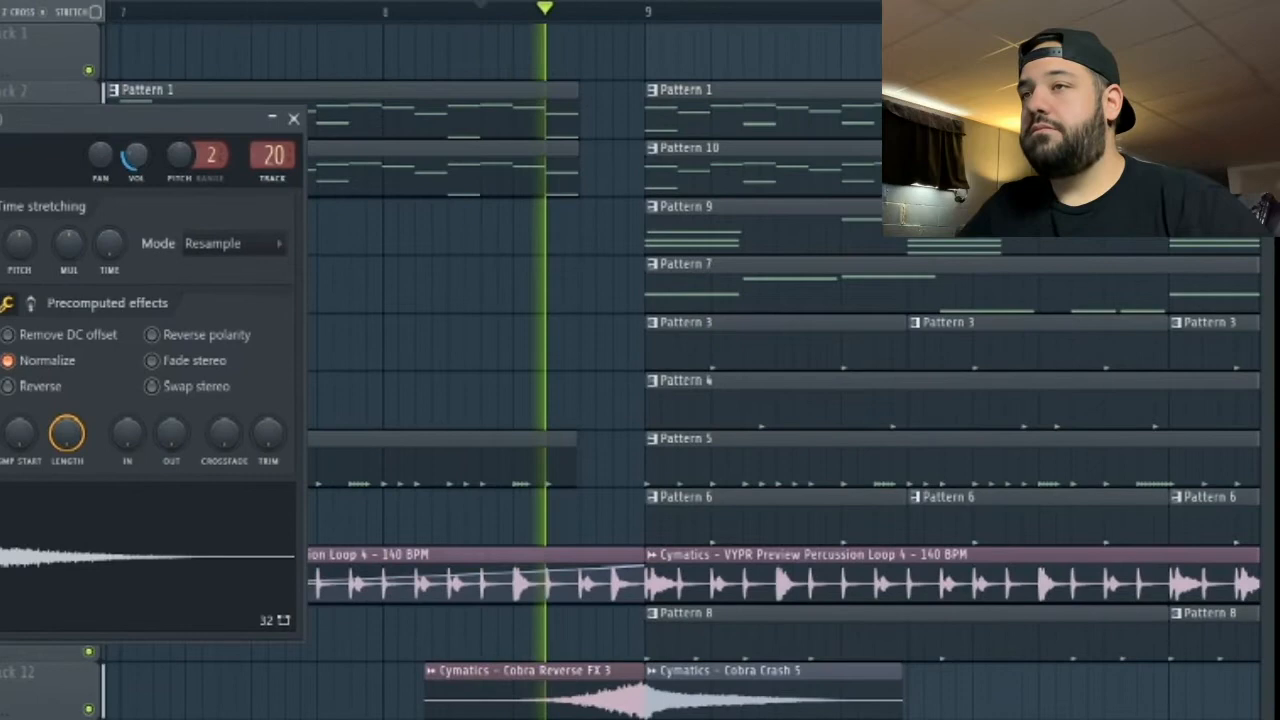
pyautogui.rightClick(508, 345)
pyautogui.scroll(-2, 497, 355)
pyautogui.press('space')
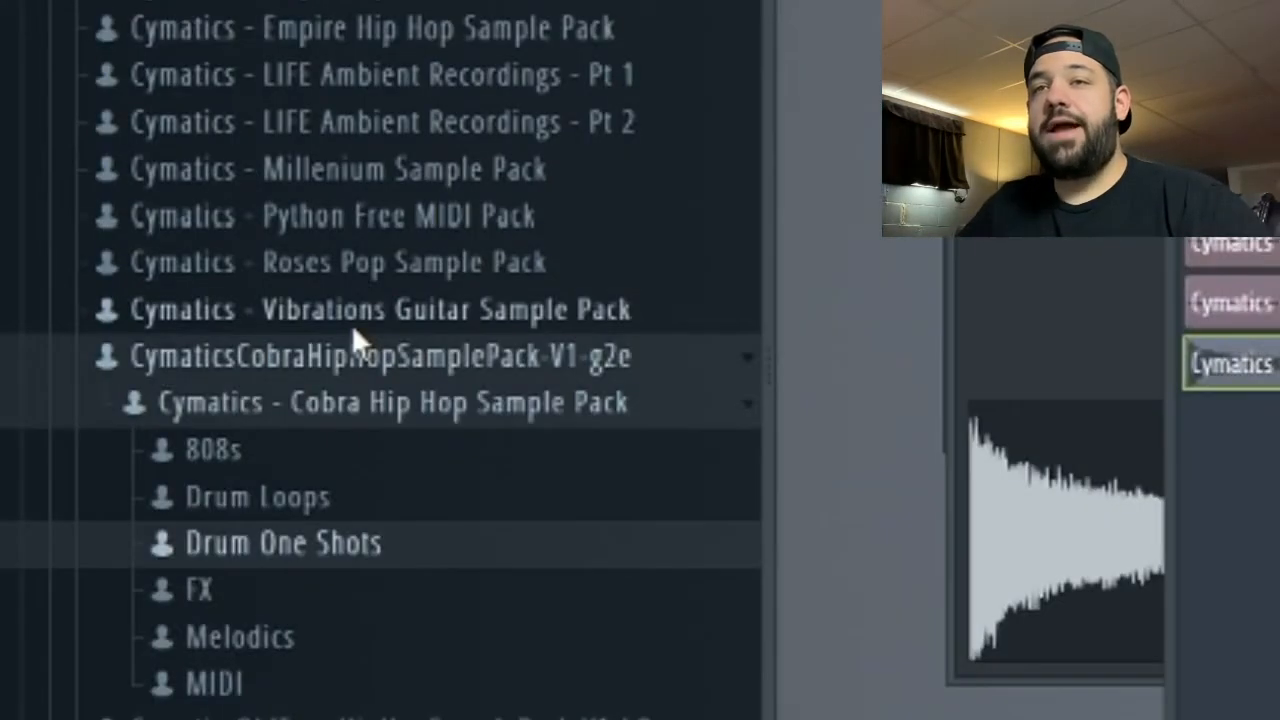
# Step: Collapse the Cobra pack and open the Drum Loops folder of the VYPR Preview Pack
pyautogui.moveTo(351, 324); pyautogui.dragTo(353, 390)
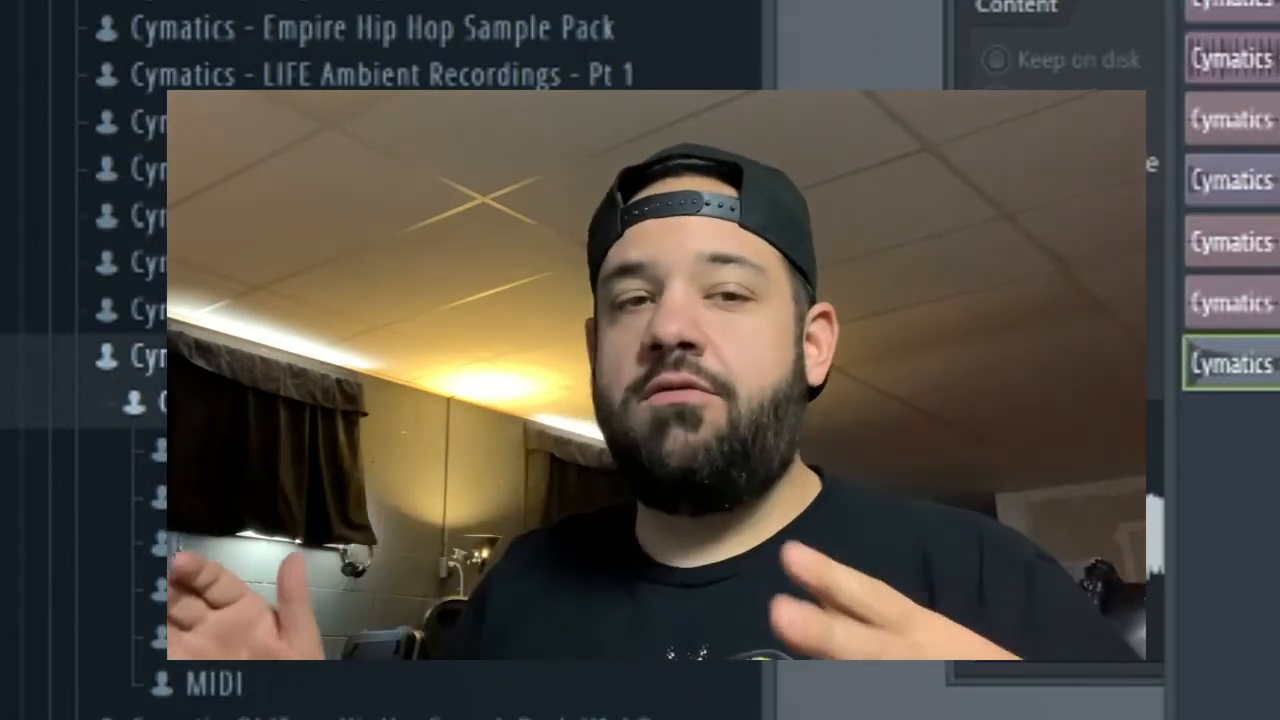
pyautogui.click(300, 403)
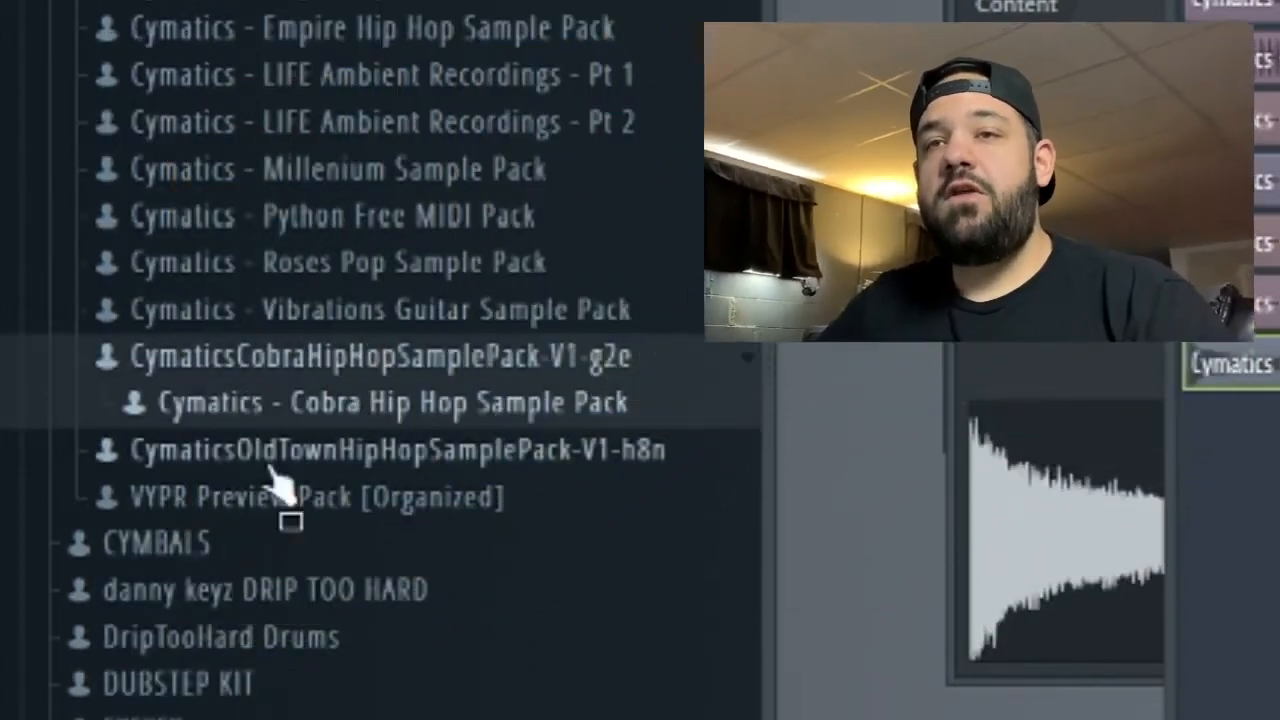
pyautogui.click(250, 500)
pyautogui.scroll(-5, 345, 338)
pyautogui.scroll(4, 345, 338)
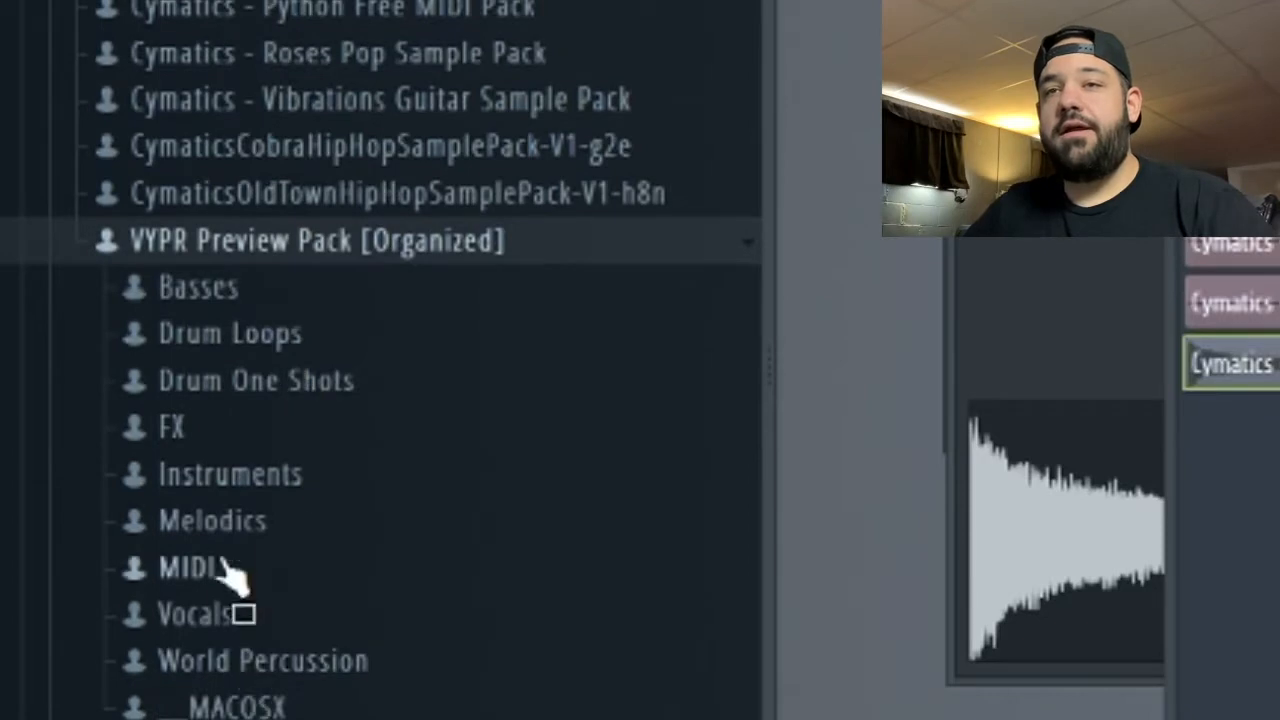
pyautogui.click(262, 345)
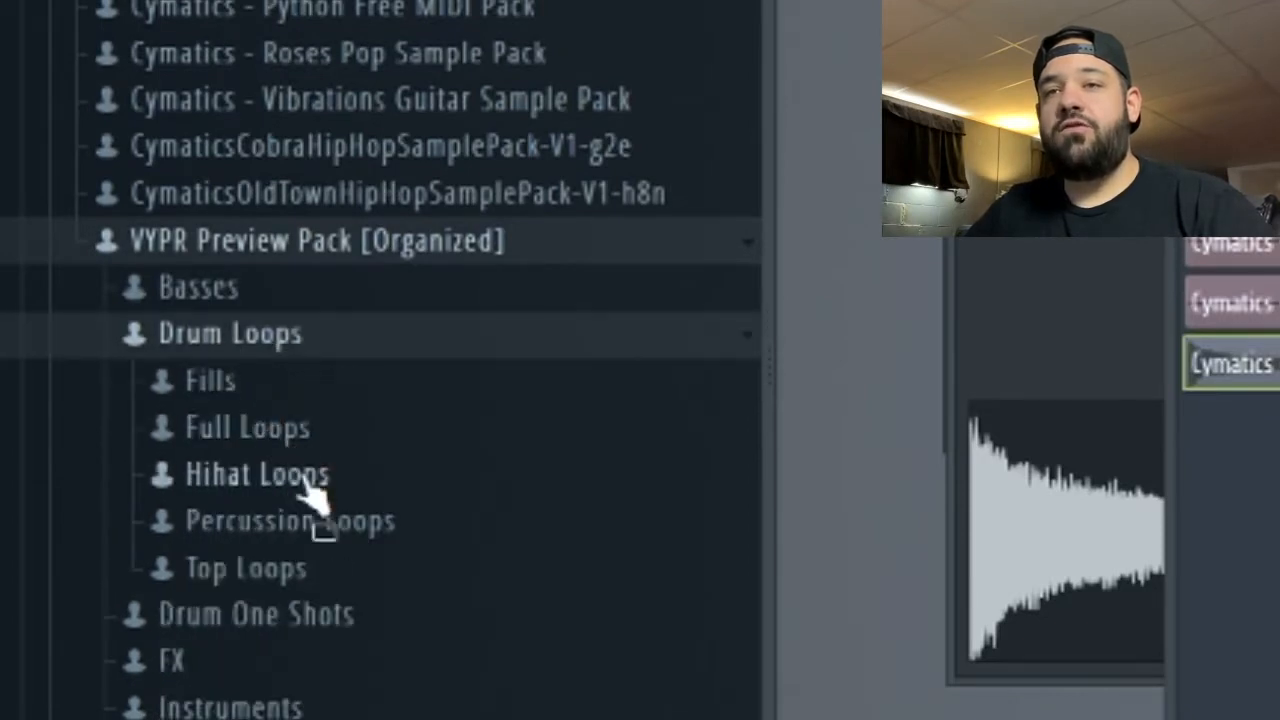
# Step: Audition samples in the Fills folder and place VYPR Preview Drum Fill 6 - 110 BPM on the playlist track below Cobra Crash 5
pyautogui.click(274, 396)
pyautogui.click(410, 512)
pyautogui.click(470, 585)
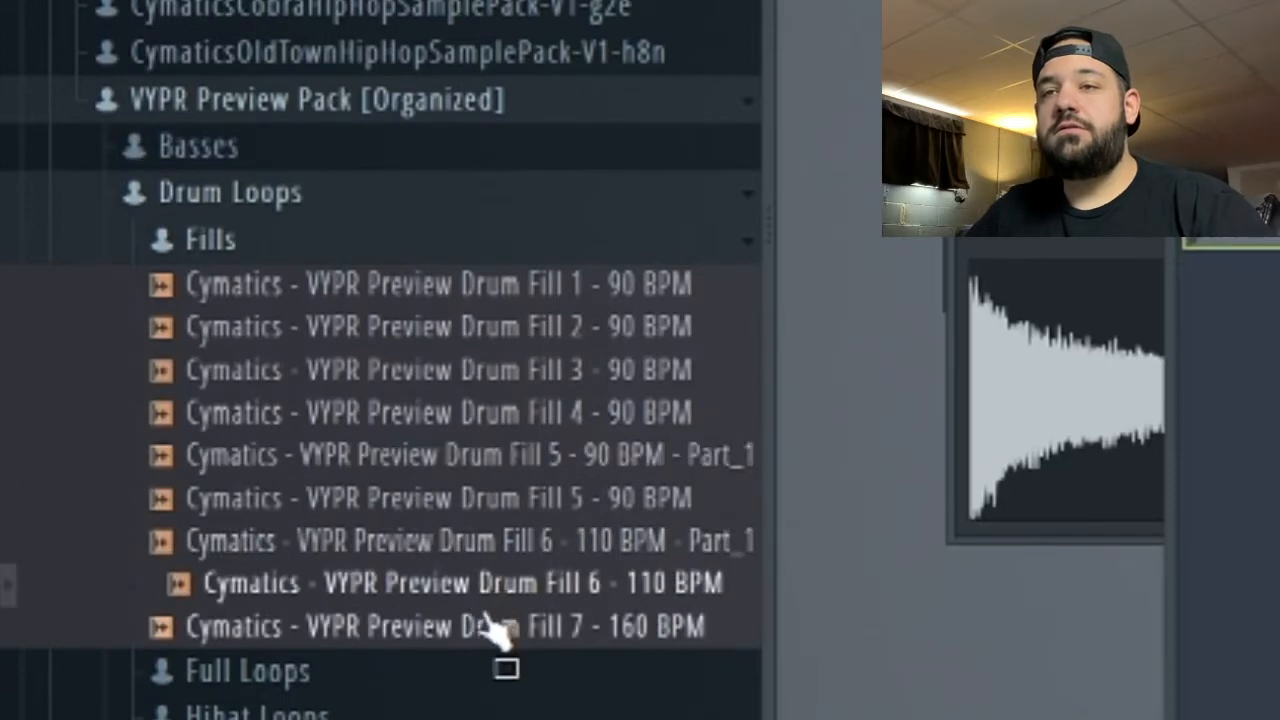
pyautogui.moveTo(525, 630); pyautogui.dragTo(1084, 652)
pyautogui.scroll(6, 843, 644)
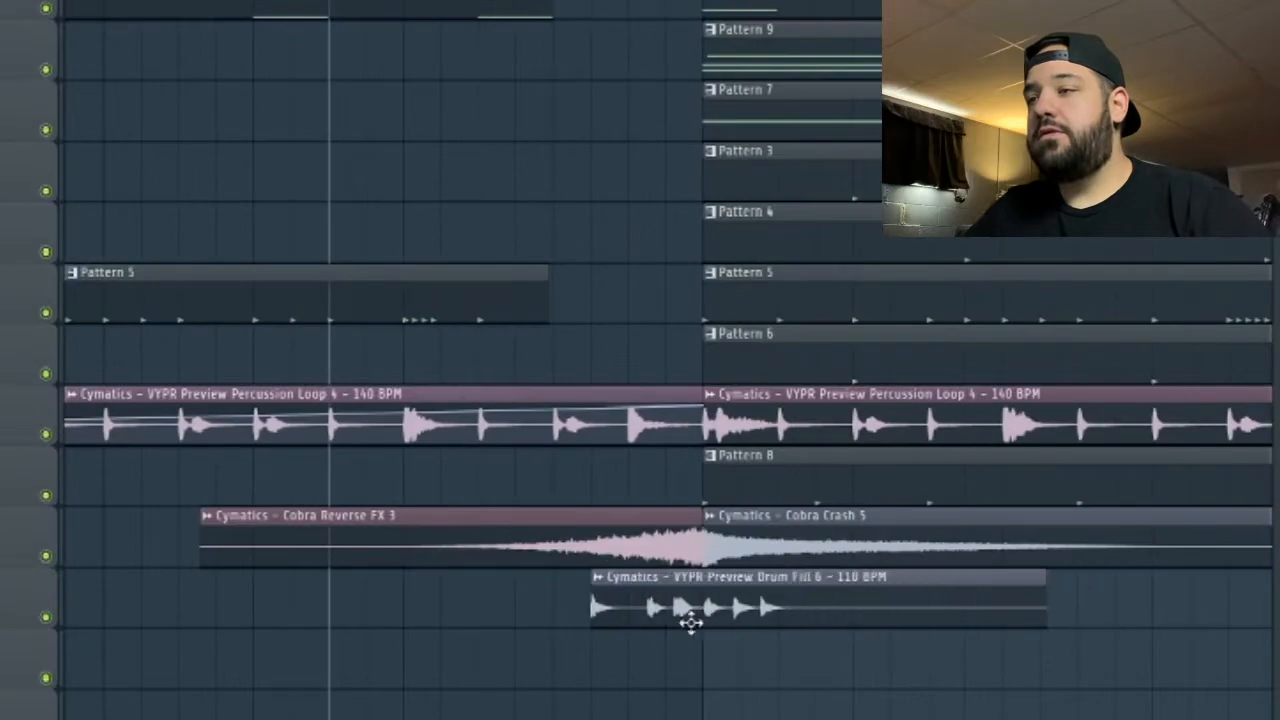
# Step: Line up the Drum Fill 6 clip with the beat, stretch it to the grid and trim its end at bar 9
pyautogui.moveTo(691, 622); pyautogui.dragTo(676, 623)
pyautogui.scroll(3, 586, 634)
pyautogui.scroll(-2, 586, 637)
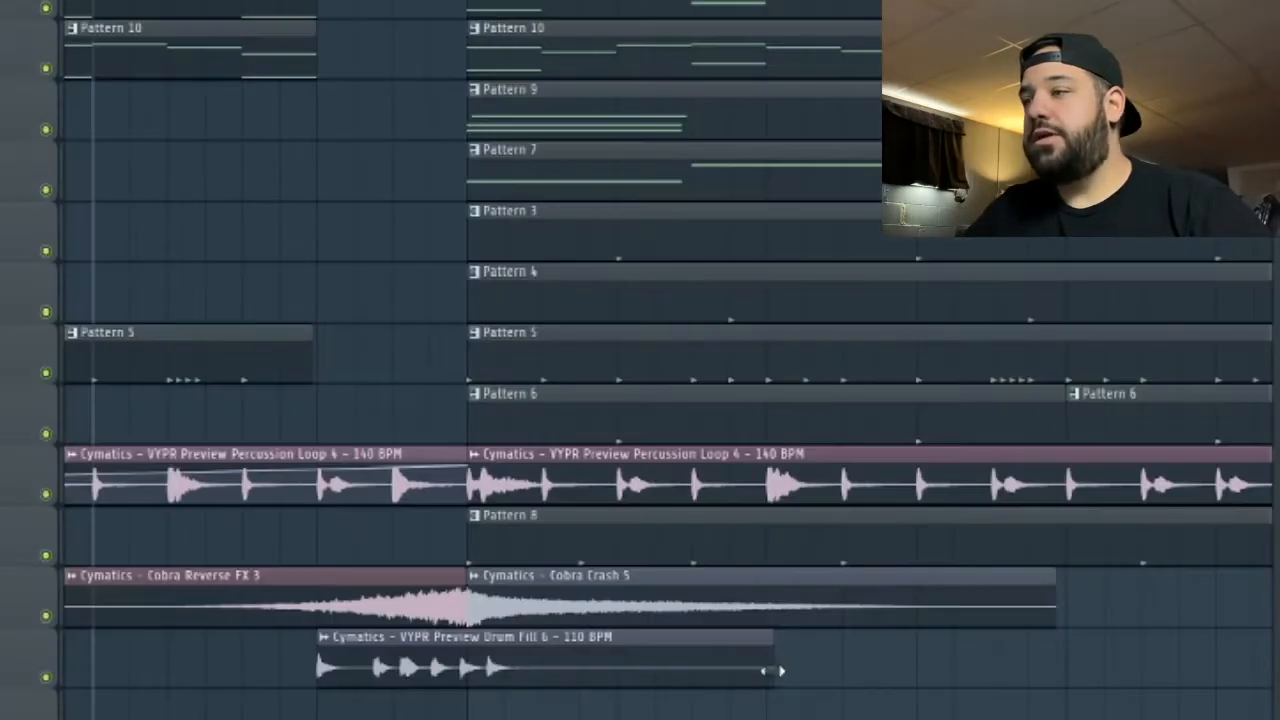
pyautogui.moveTo(774, 666); pyautogui.dragTo(1033, 668)
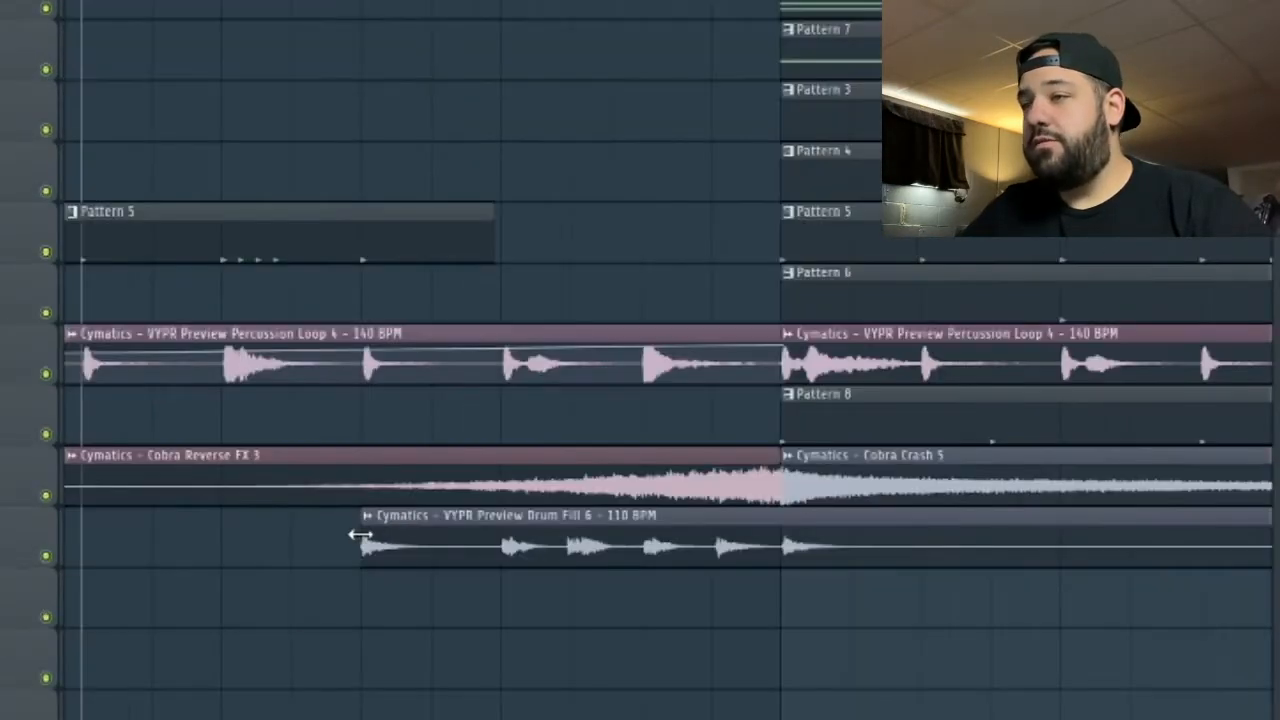
pyautogui.moveTo(361, 534); pyautogui.dragTo(505, 505)
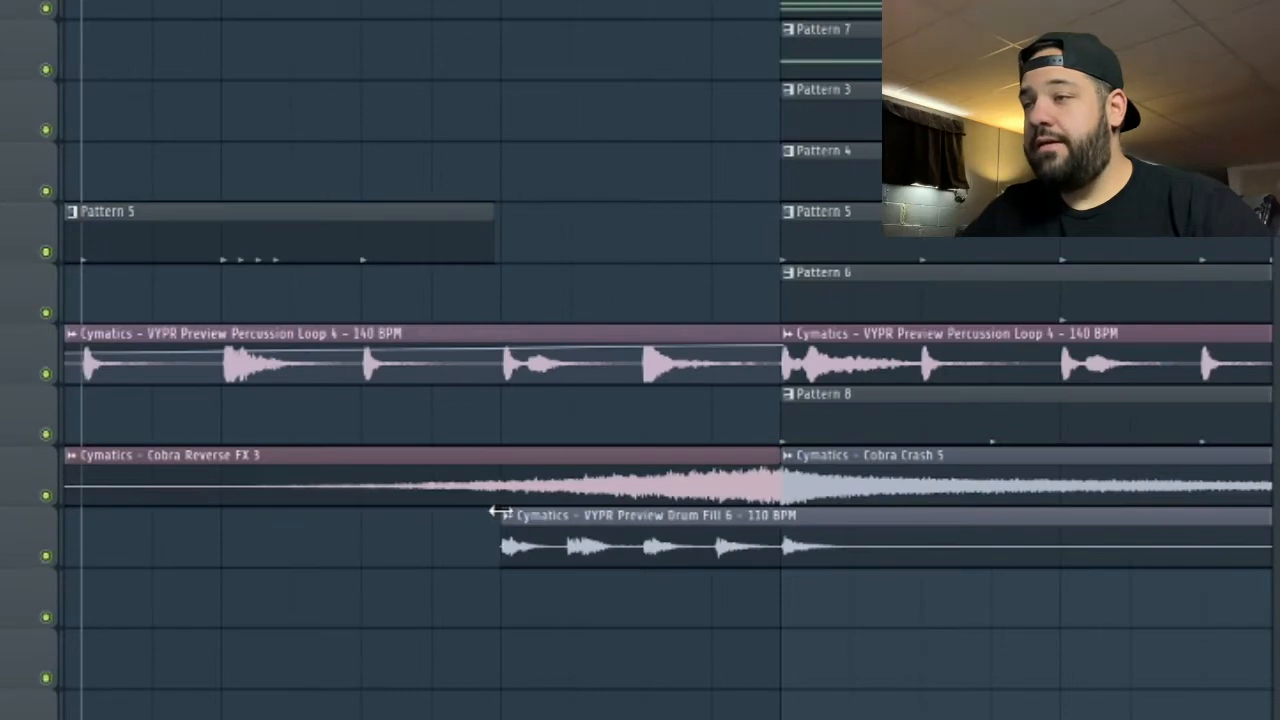
pyautogui.scroll(-3, 314, 517)
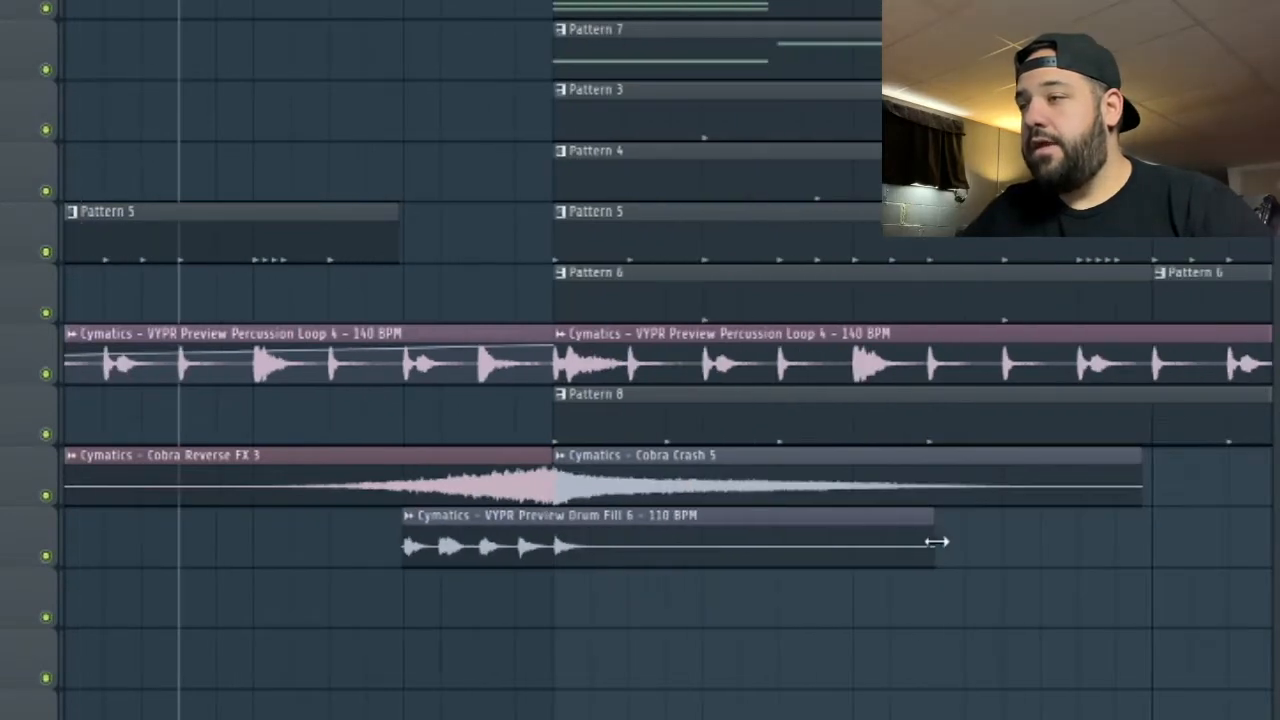
pyautogui.moveTo(935, 541); pyautogui.dragTo(557, 533)
pyautogui.scroll(3, 580, 575)
pyautogui.moveTo(432, 603); pyautogui.dragTo(217, 603)
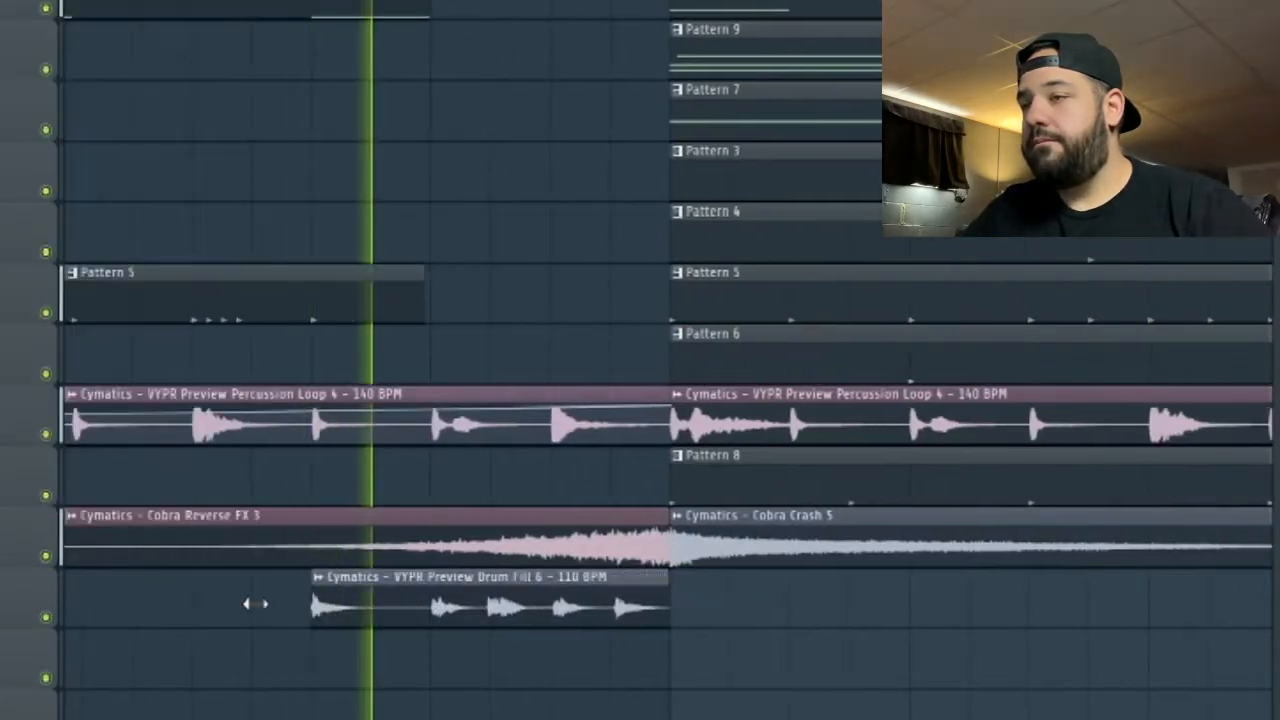
# Step: Play the lead-in to bar 9 to check how Drum Fill 6 sits against the percussion
pyautogui.press('space')
pyautogui.press('space')
pyautogui.scroll(-2, 834, 629)
pyautogui.scroll(1, 709, 634)
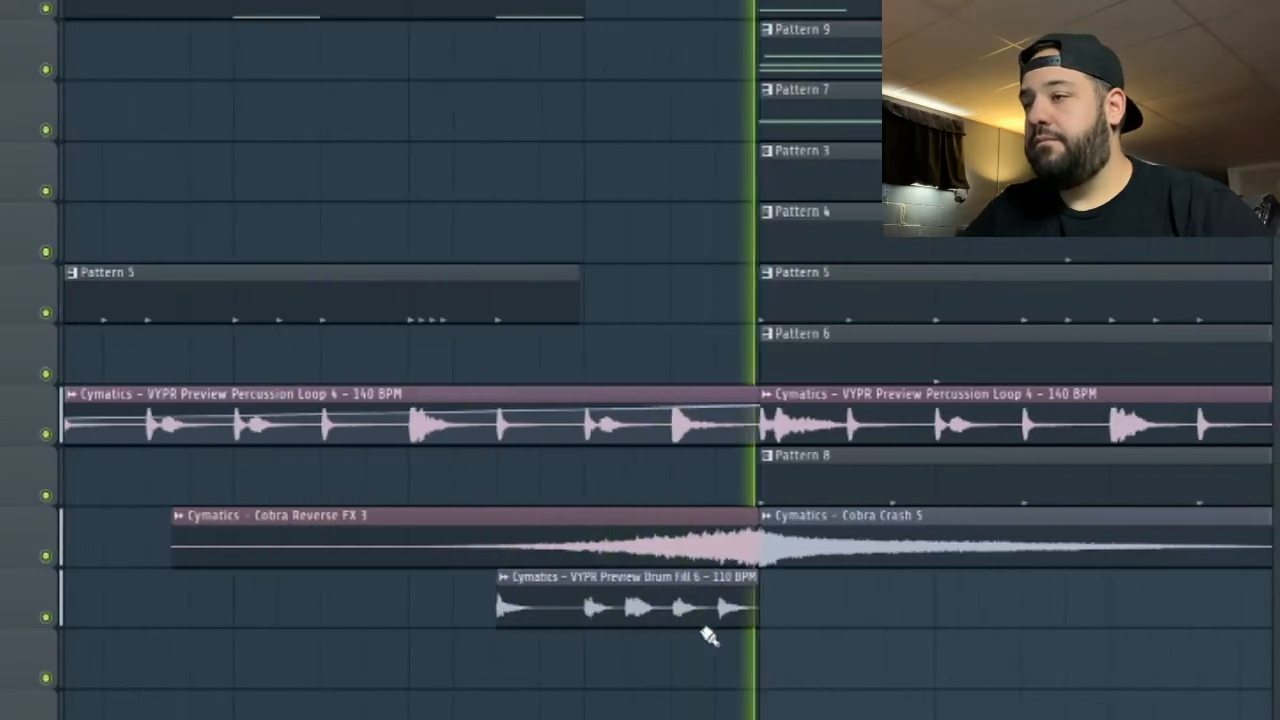
pyautogui.doubleClick(697, 617)
pyautogui.press('space')
pyautogui.press('space')
# Step: Move the Drum Fill 6 clip earlier and extend its end back out to bar 9
pyautogui.moveTo(650, 611); pyautogui.dragTo(603, 608)
pyautogui.moveTo(713, 607); pyautogui.dragTo(757, 600)
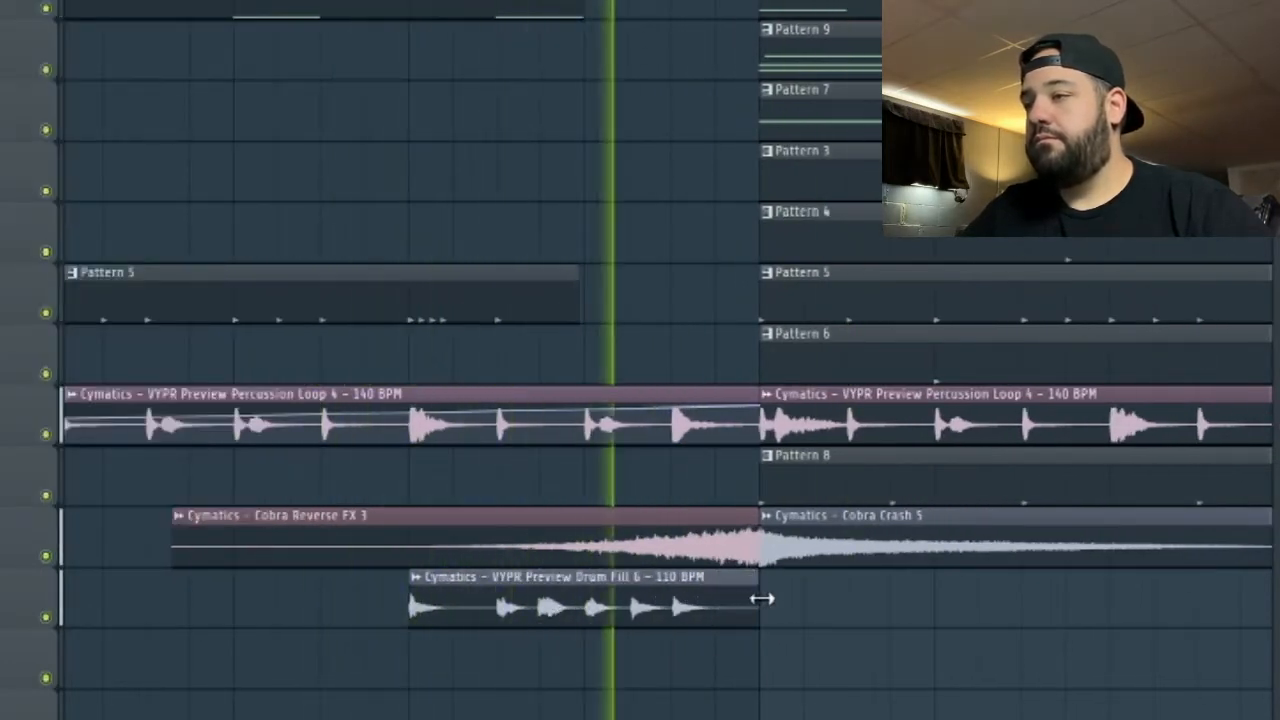
pyautogui.scroll(2, 707, 605)
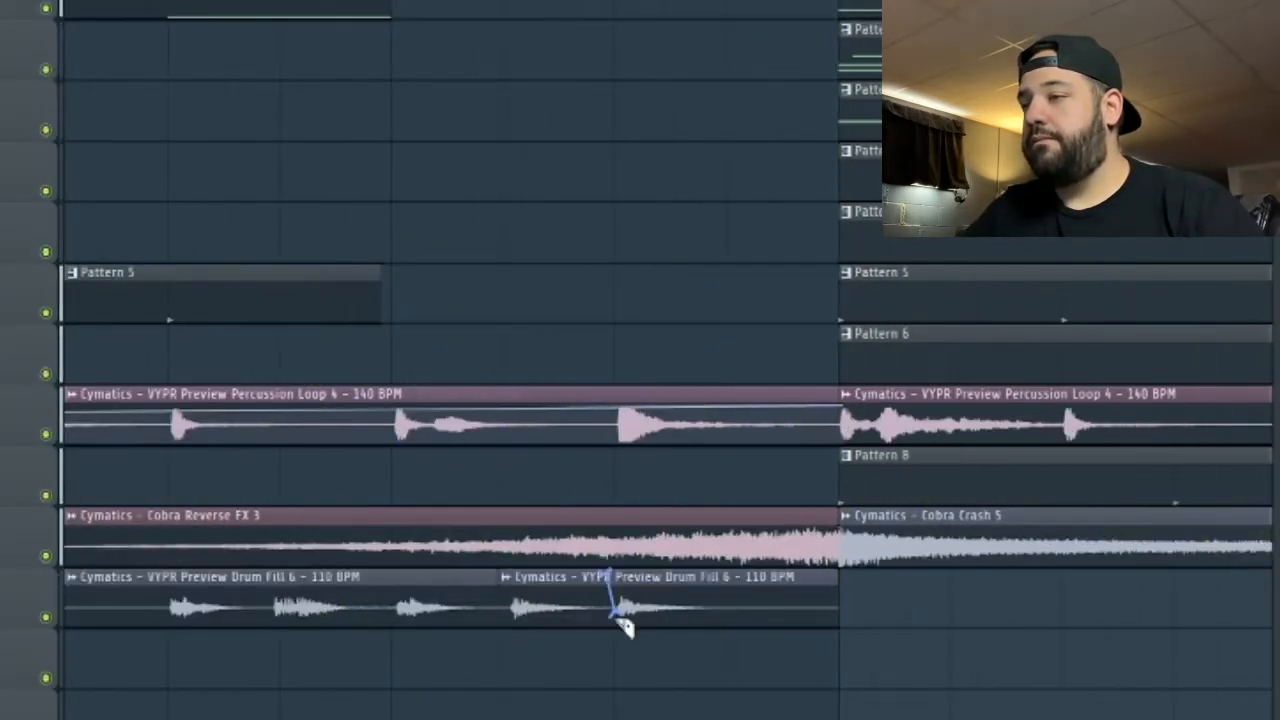
# Step: Slice off the last hit of Drum Fill 6 and repeat it on the grid to fill the gap before bar 9
pyautogui.moveTo(553, 604); pyautogui.dragTo(755, 570)
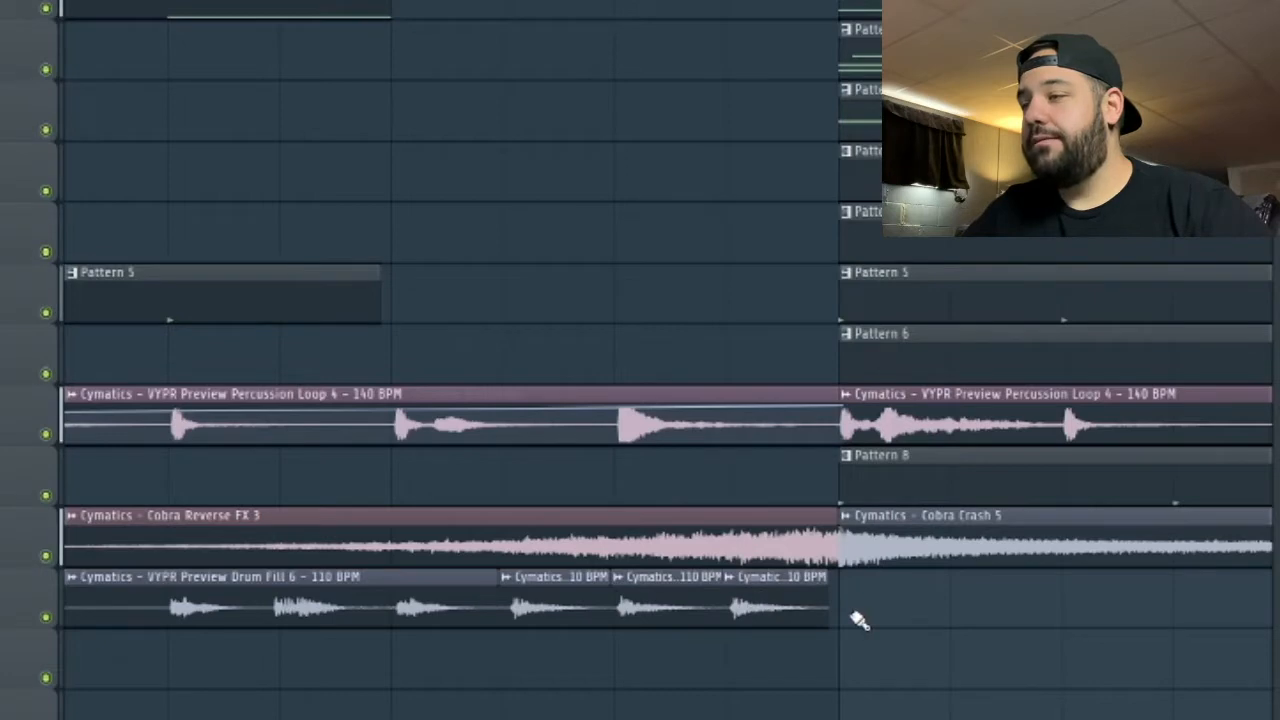
pyautogui.scroll(3, 858, 619)
pyautogui.moveTo(823, 599); pyautogui.dragTo(838, 601)
pyautogui.scroll(-4, 874, 607)
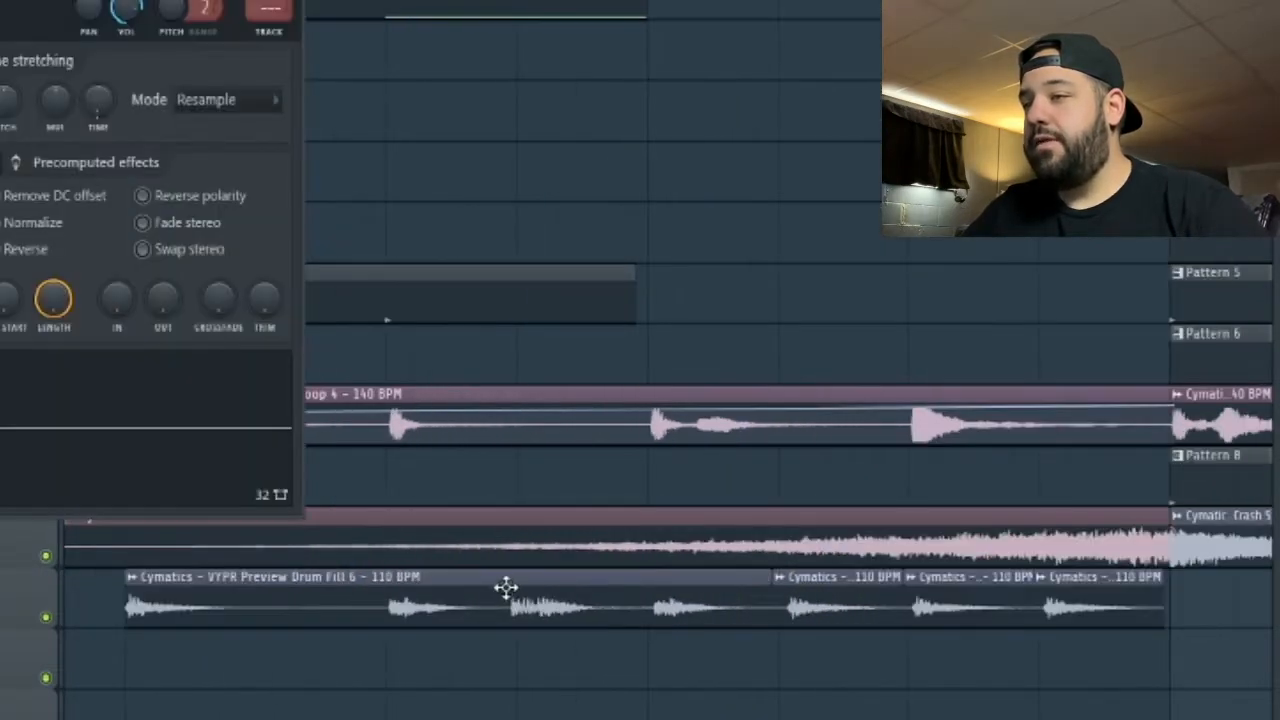
pyautogui.press('Escape')
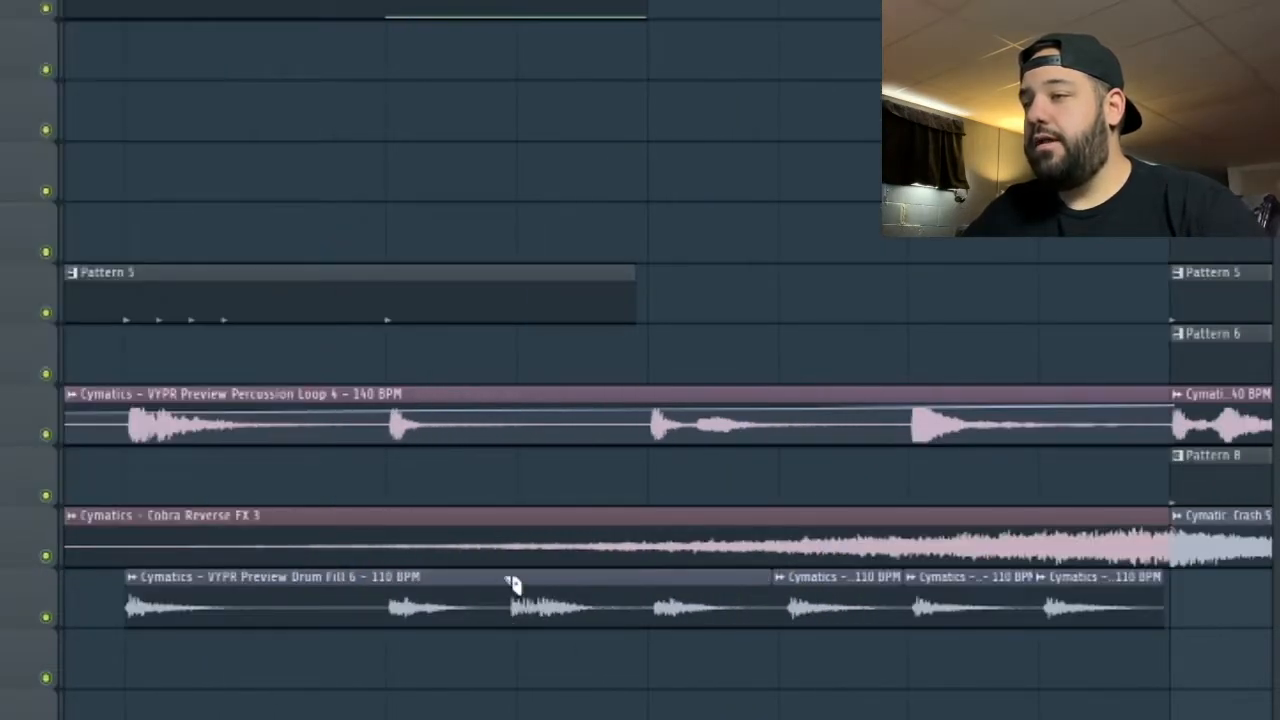
# Step: Slice out the roll hit of Drum Fill 6 and use a copy of it as the fill's last hit before bar 9
pyautogui.moveTo(555, 607); pyautogui.dragTo(1064, 575)
pyautogui.scroll(1, 1040, 620)
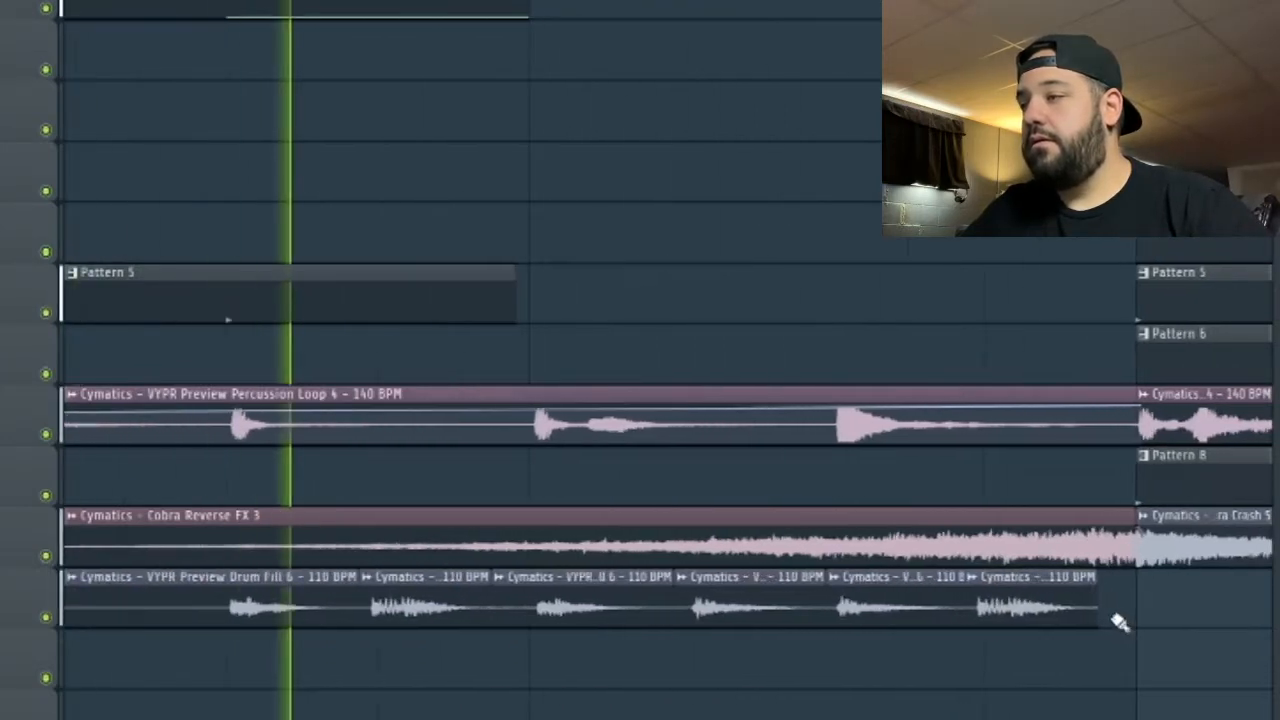
pyautogui.moveTo(1090, 605); pyautogui.dragTo(1109, 603)
# Step: Route the Drum Fill 6 channel to its own mixer track and open Fruity parametric EQ 2 on it
pyautogui.doubleClick(1065, 615)
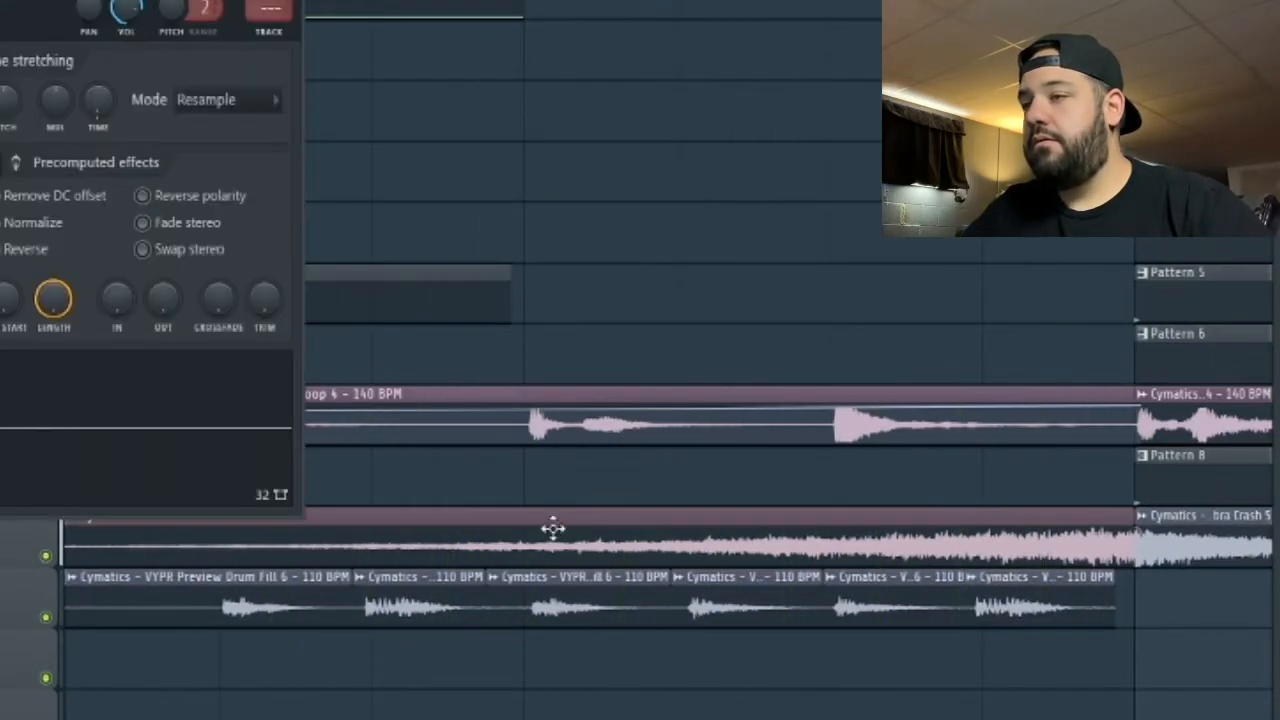
pyautogui.scroll(-3, 940, 531)
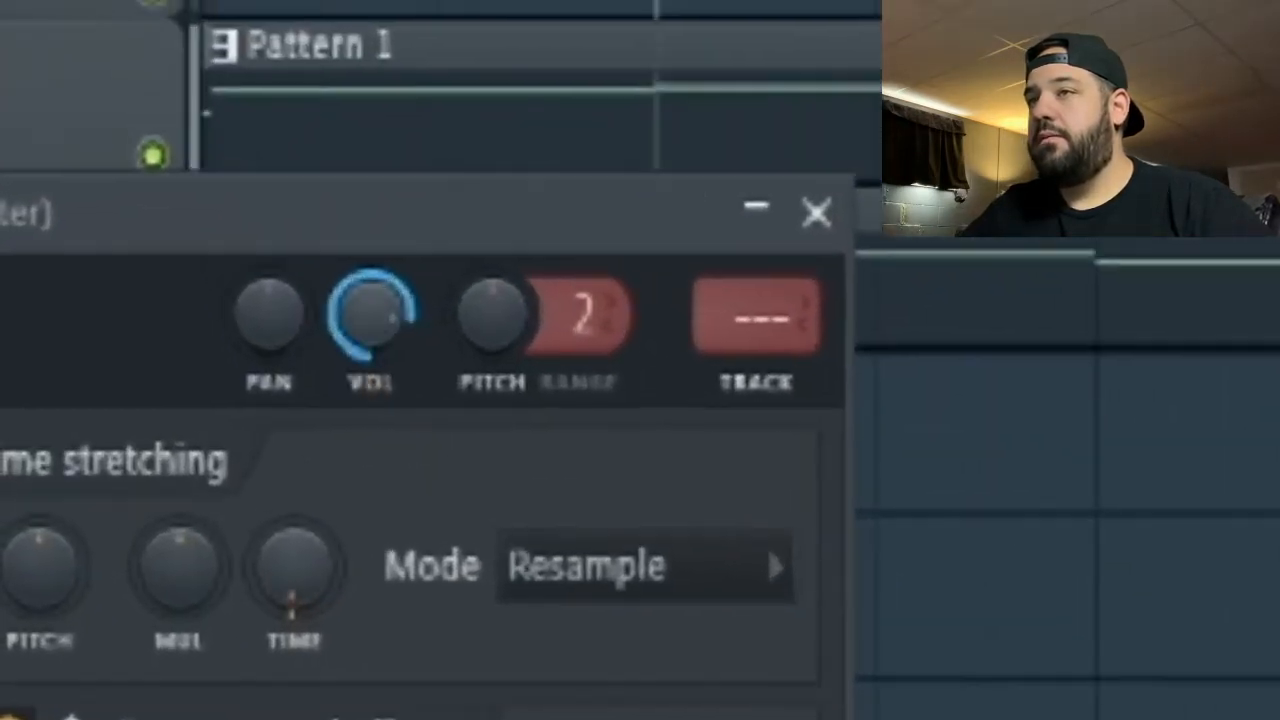
pyautogui.click(753, 393)
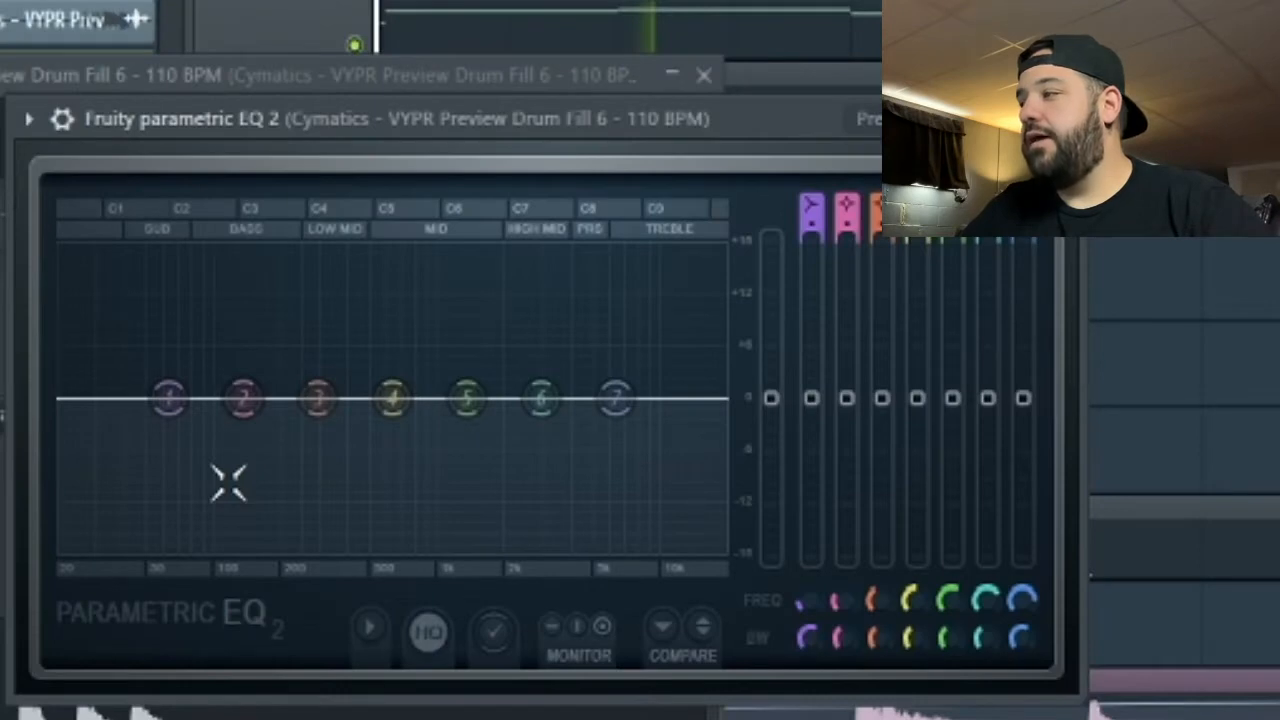
# Step: Equalize Drum Fill 6 with a low cut on band 1, a dip on band 2 and a high cut near 6.5 kHz on band 7
pyautogui.moveTo(170, 395); pyautogui.dragTo(251, 551)
pyautogui.moveTo(243, 398); pyautogui.dragTo(237, 450)
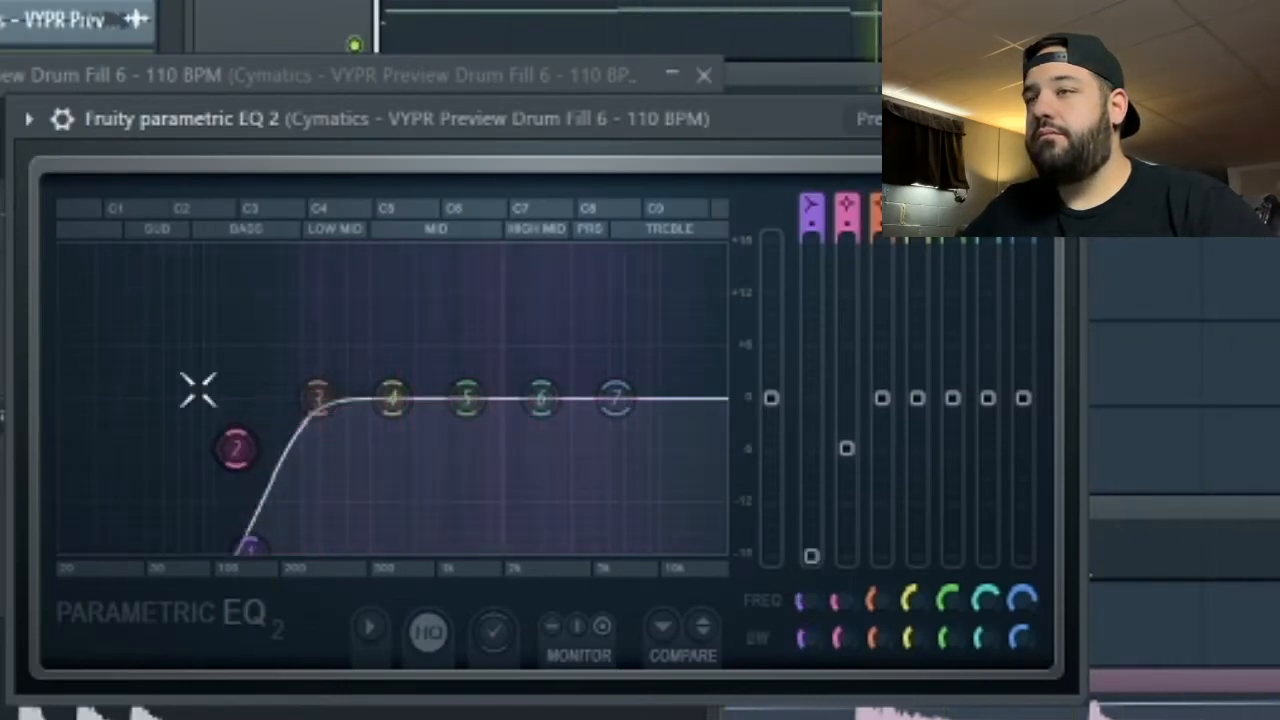
pyautogui.moveTo(616, 400); pyautogui.dragTo(622, 548)
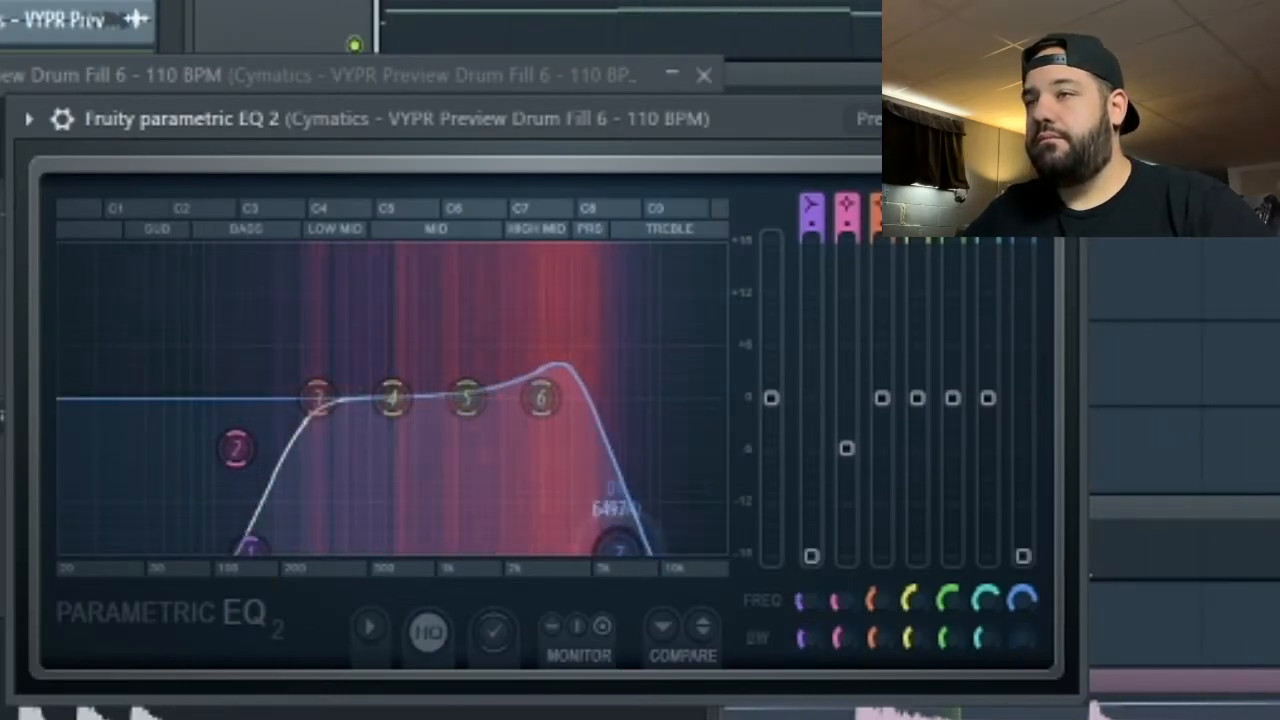
# Step: Lower Drum Fill 6's band 7 high cut to about 2.7 kHz, boost band 5 and reposition bands 6 and 4
pyautogui.moveTo(540, 398); pyautogui.dragTo(540, 380)
pyautogui.moveTo(466, 398); pyautogui.dragTo(458, 375)
pyautogui.moveTo(620, 548); pyautogui.dragTo(533, 548)
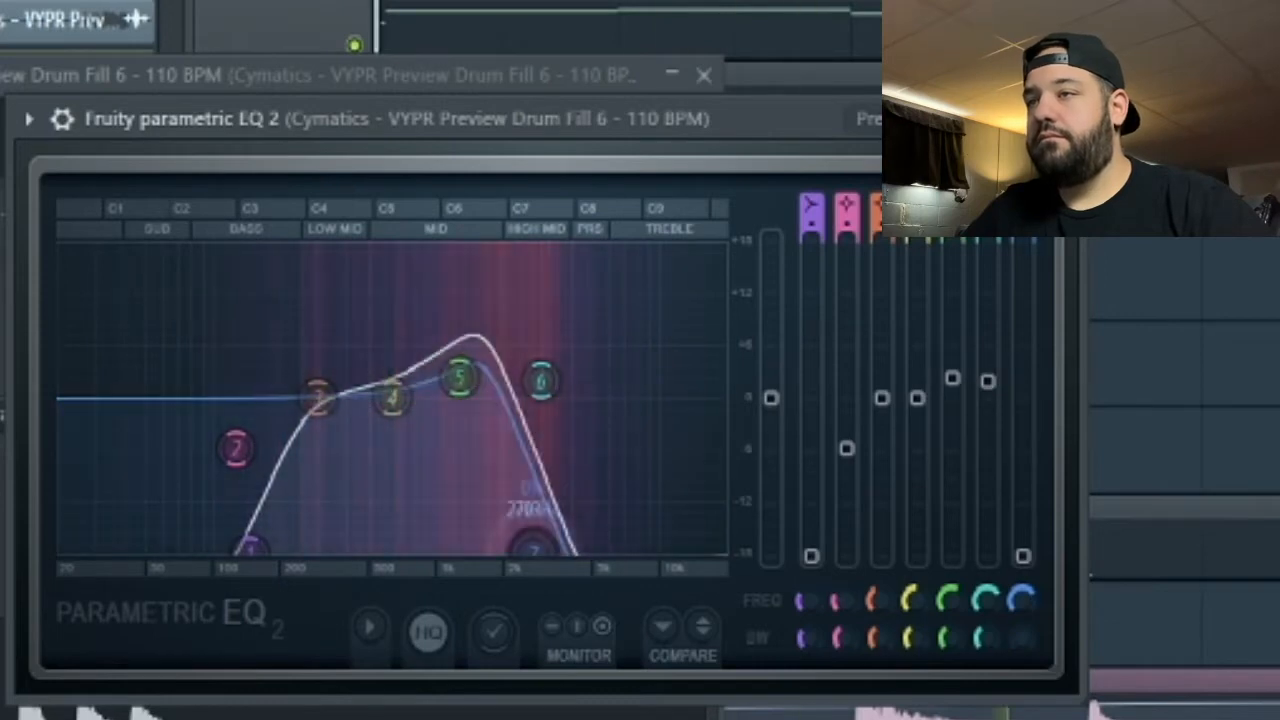
pyautogui.moveTo(540, 380); pyautogui.dragTo(566, 420)
pyautogui.moveTo(458, 377); pyautogui.dragTo(466, 366)
pyautogui.moveTo(392, 398); pyautogui.dragTo(325, 390)
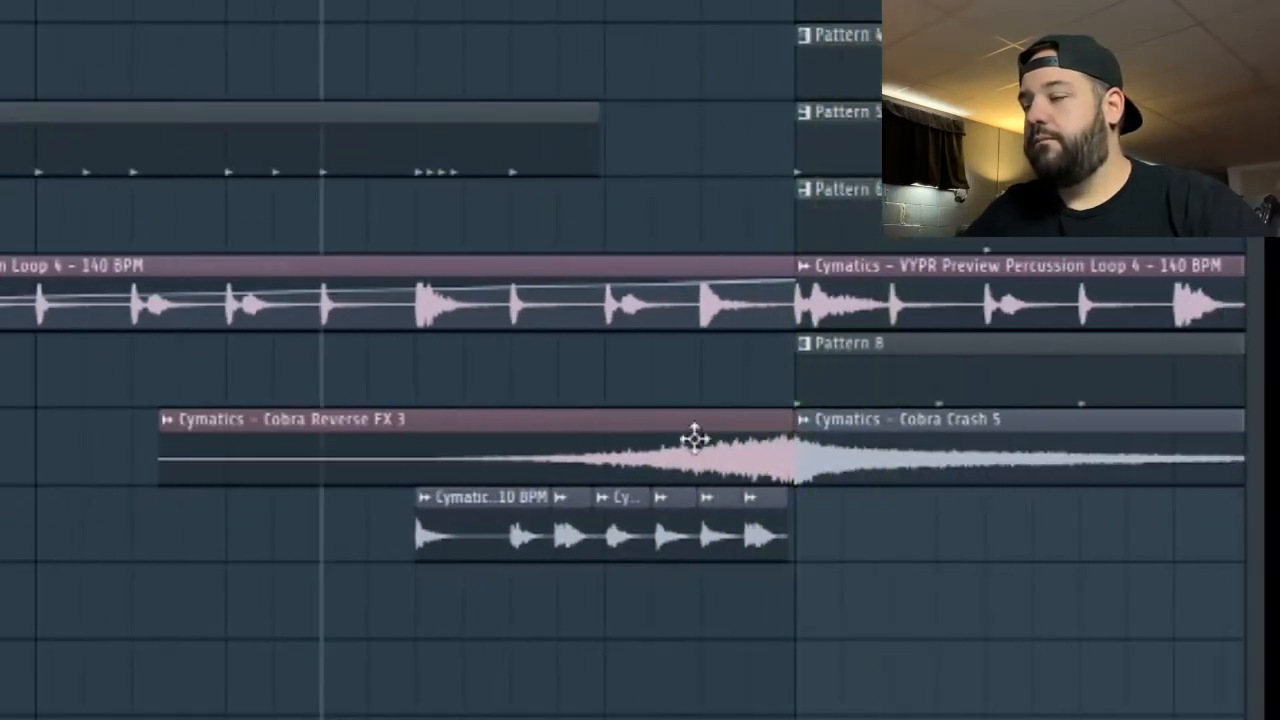
# Step: Shift the Cobra Reverse FX 3 clip earlier so it ends at the last percussion hit before bar 9
pyautogui.scroll(2, 694, 437)
pyautogui.moveTo(720, 437); pyautogui.dragTo(629, 449)
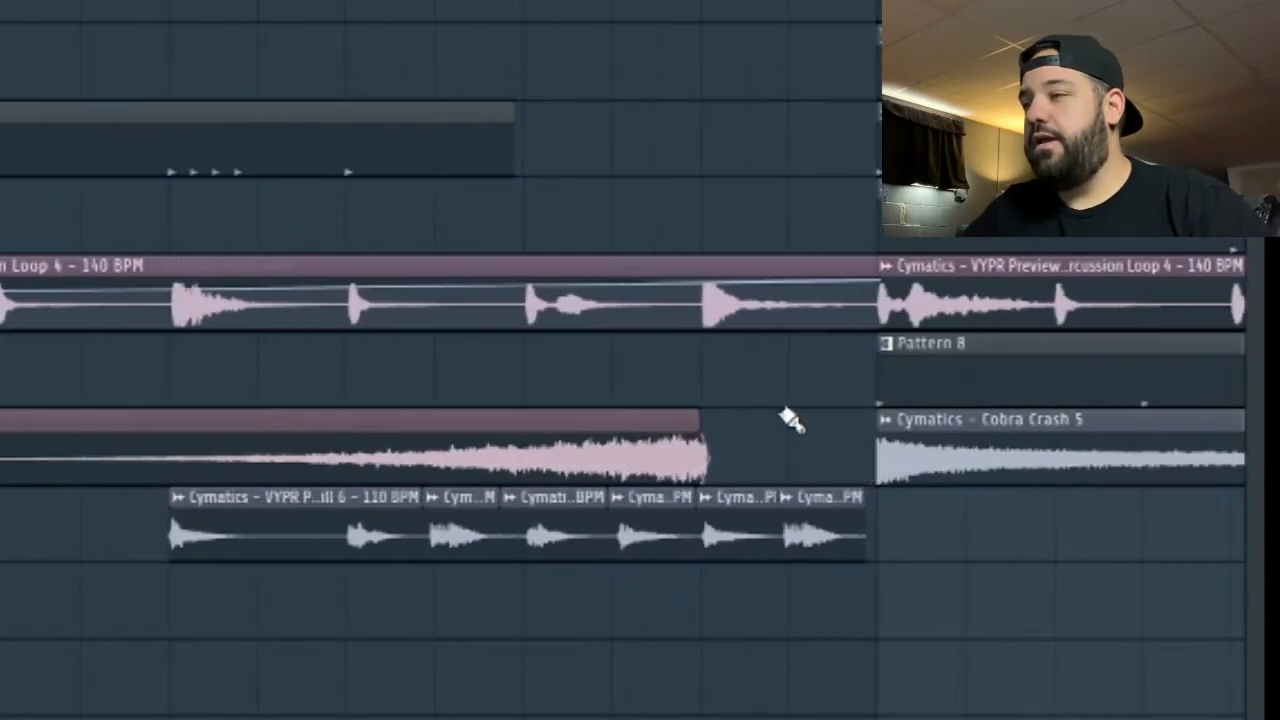
pyautogui.scroll(2, 790, 420)
pyautogui.scroll(-2, 738, 360)
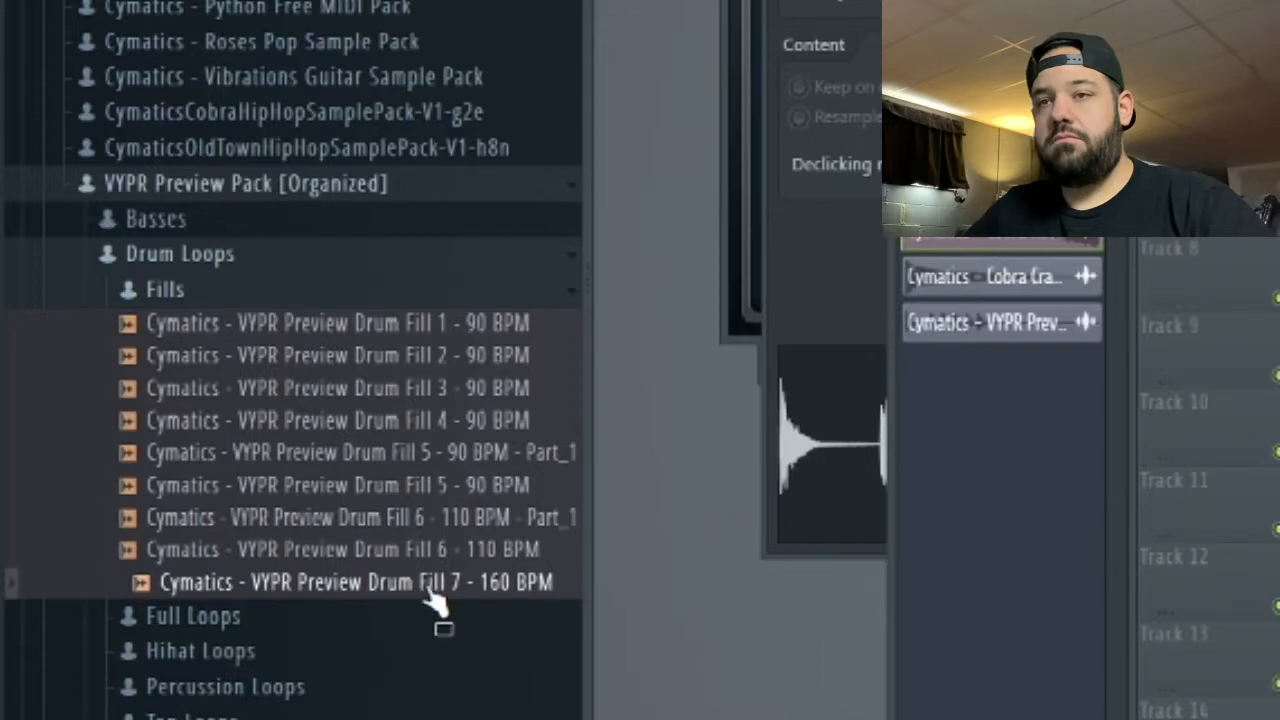
# Step: Place VYPR Preview Drum Fill 7 - 160 BPM on the track below Drum Fill 6 and trim it to its closing roll
pyautogui.moveTo(455, 588); pyautogui.dragTo(529, 618)
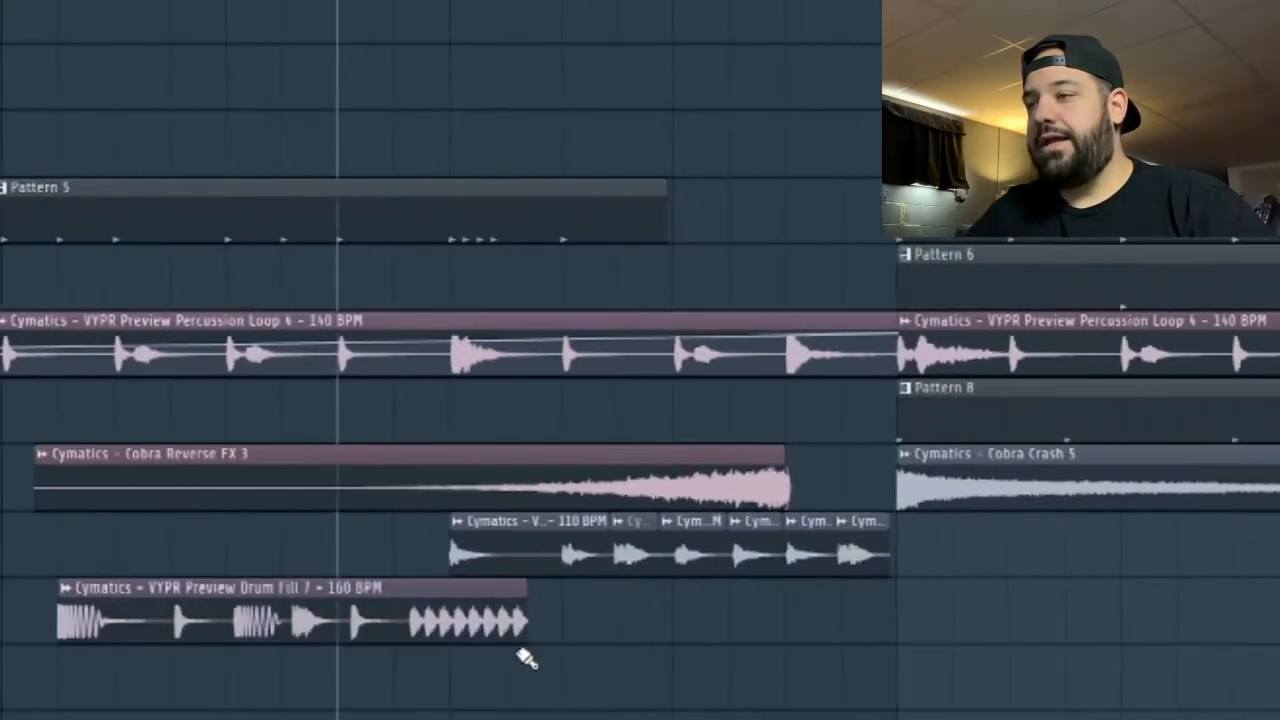
pyautogui.scroll(-1, 524, 655)
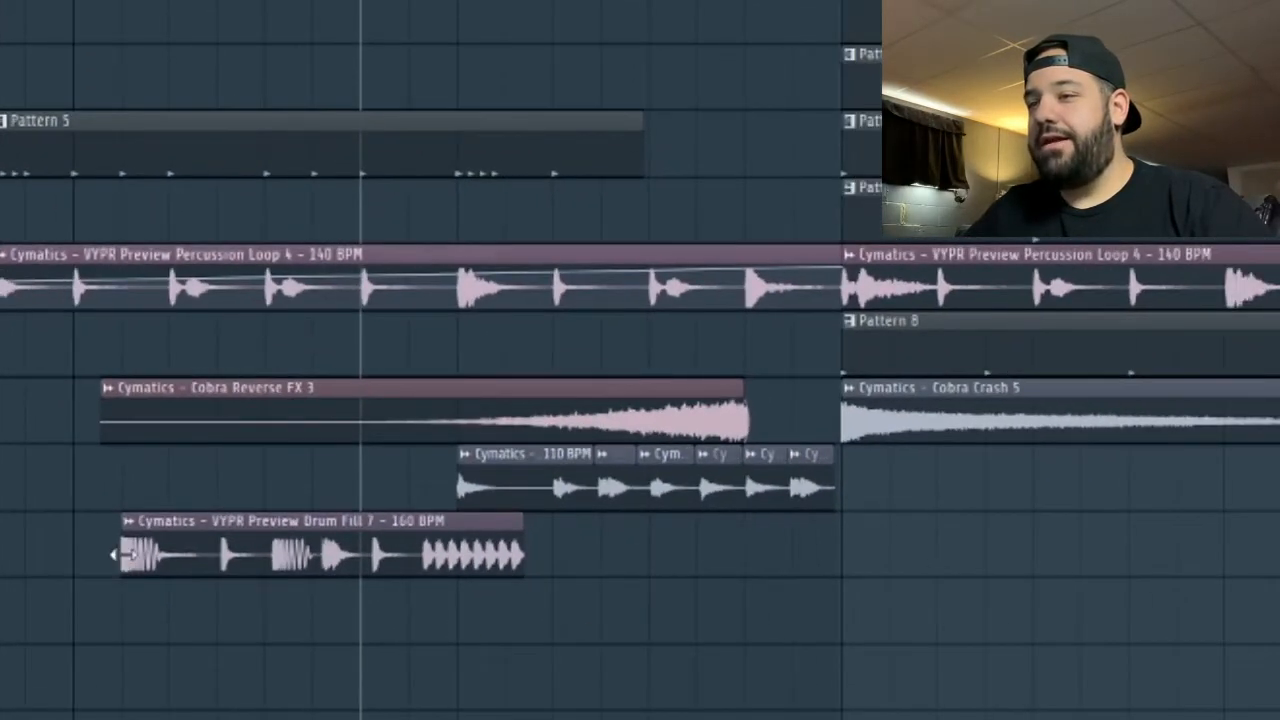
pyautogui.moveTo(122, 552); pyautogui.dragTo(322, 537)
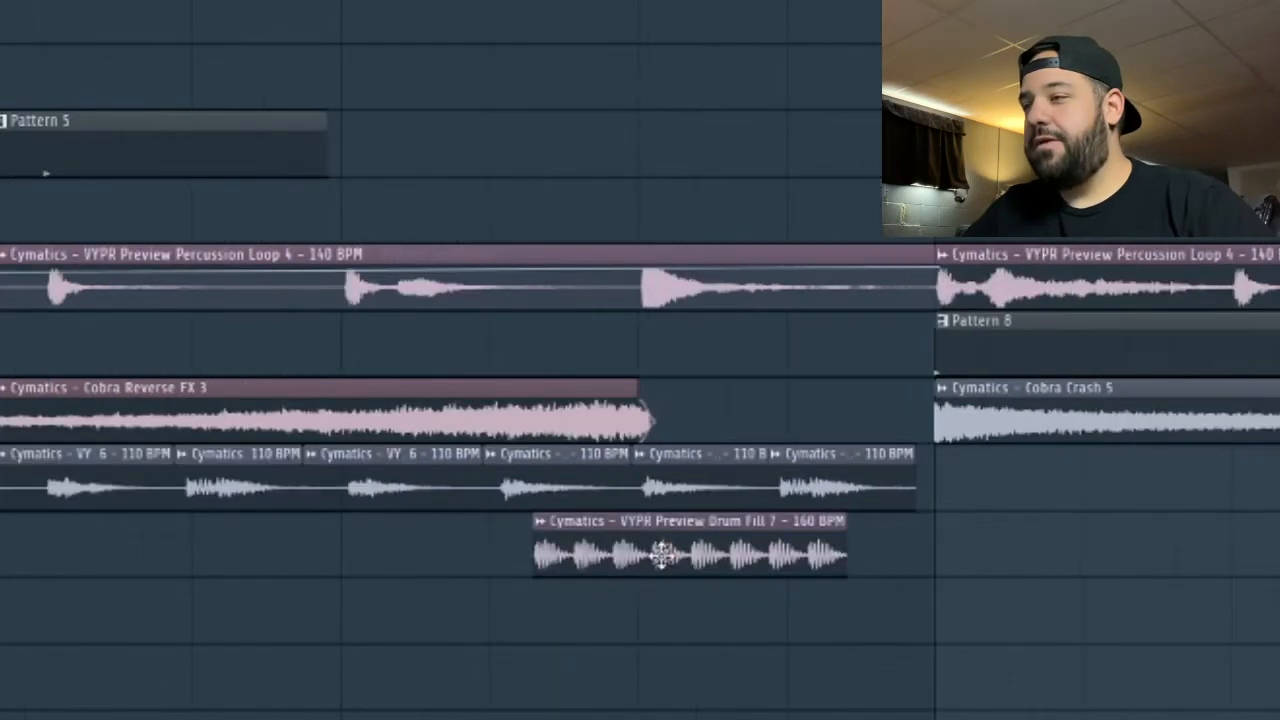
# Step: Position the Drum Fill 7 roll beneath the end of Drum Fill 6 and stretch it to end near bar 9
pyautogui.scroll(3, 640, 540)
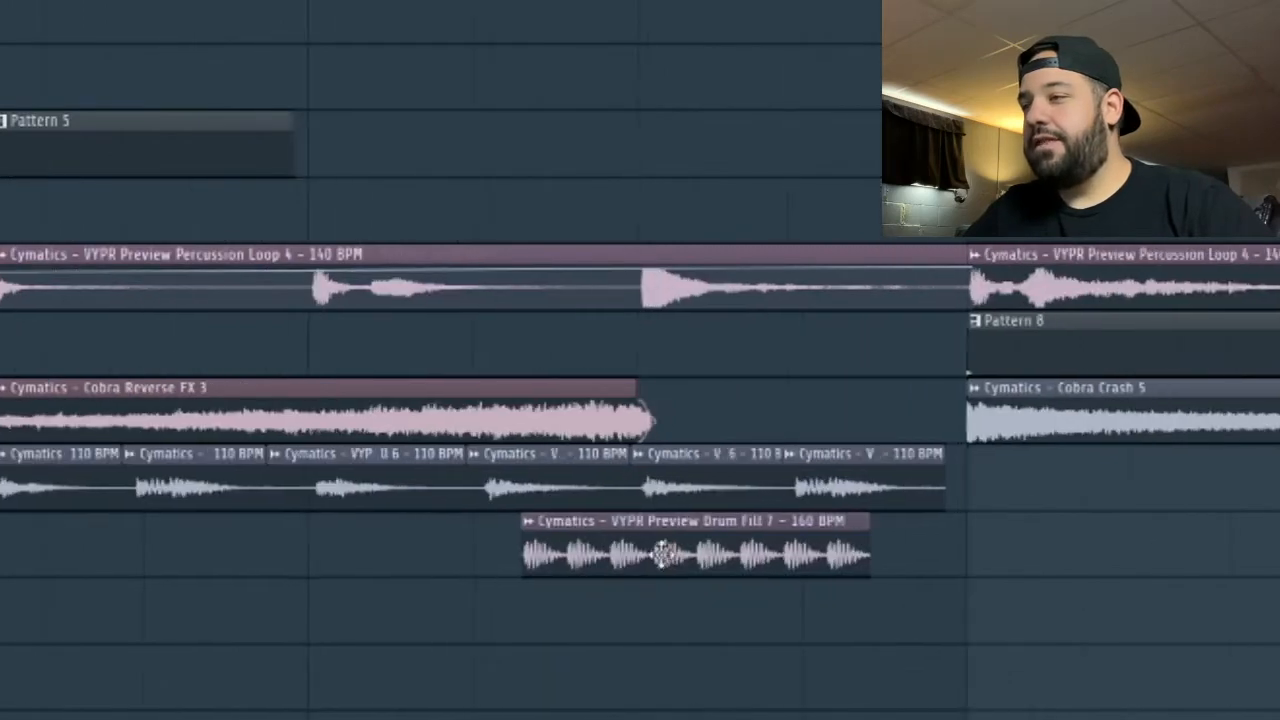
pyautogui.moveTo(586, 534); pyautogui.dragTo(585, 548)
pyautogui.scroll(-1, 585, 548)
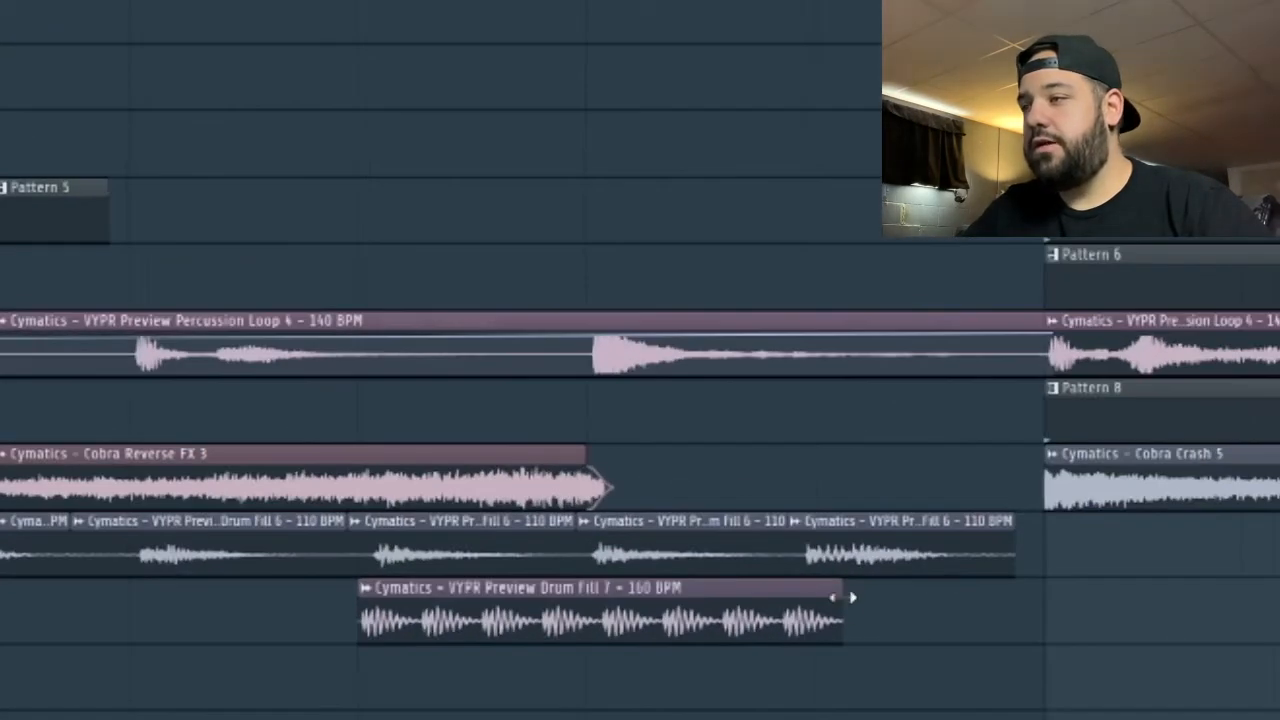
pyautogui.moveTo(843, 597); pyautogui.dragTo(1043, 597)
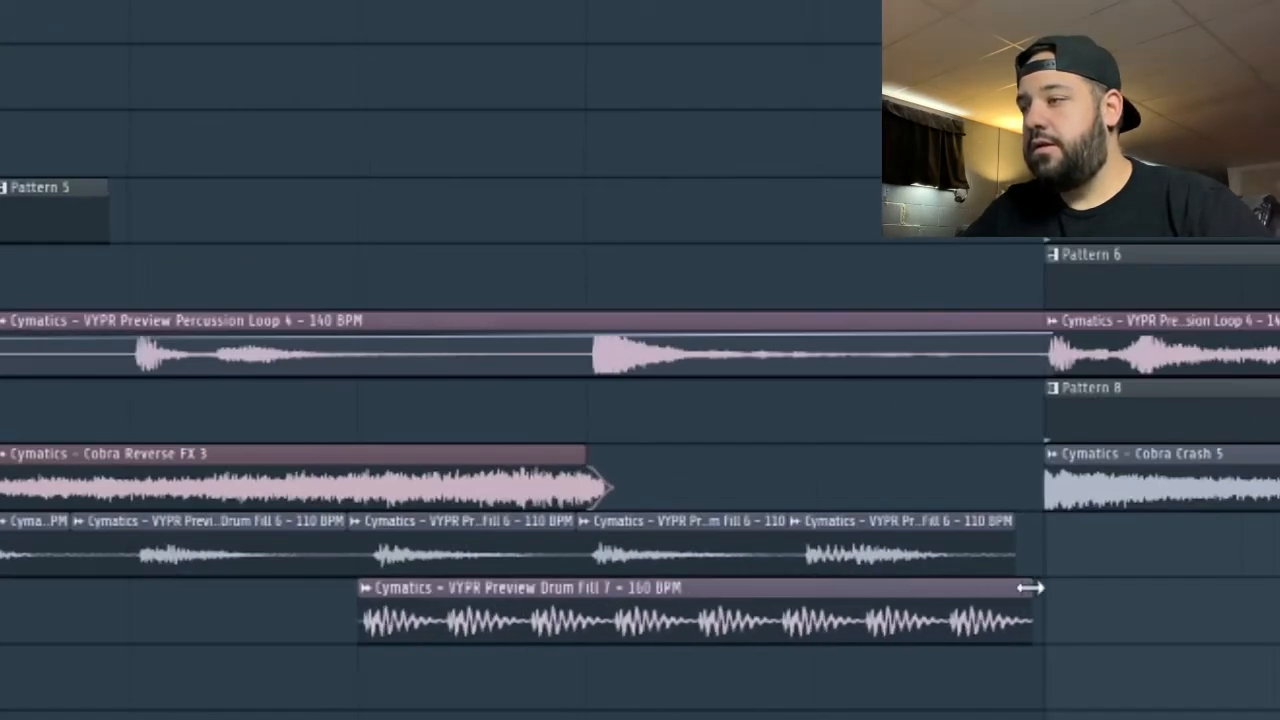
# Step: Set the Drum Fill 7 channel's declicking mode to Generic (bleeding)
pyautogui.doubleClick(866, 608)
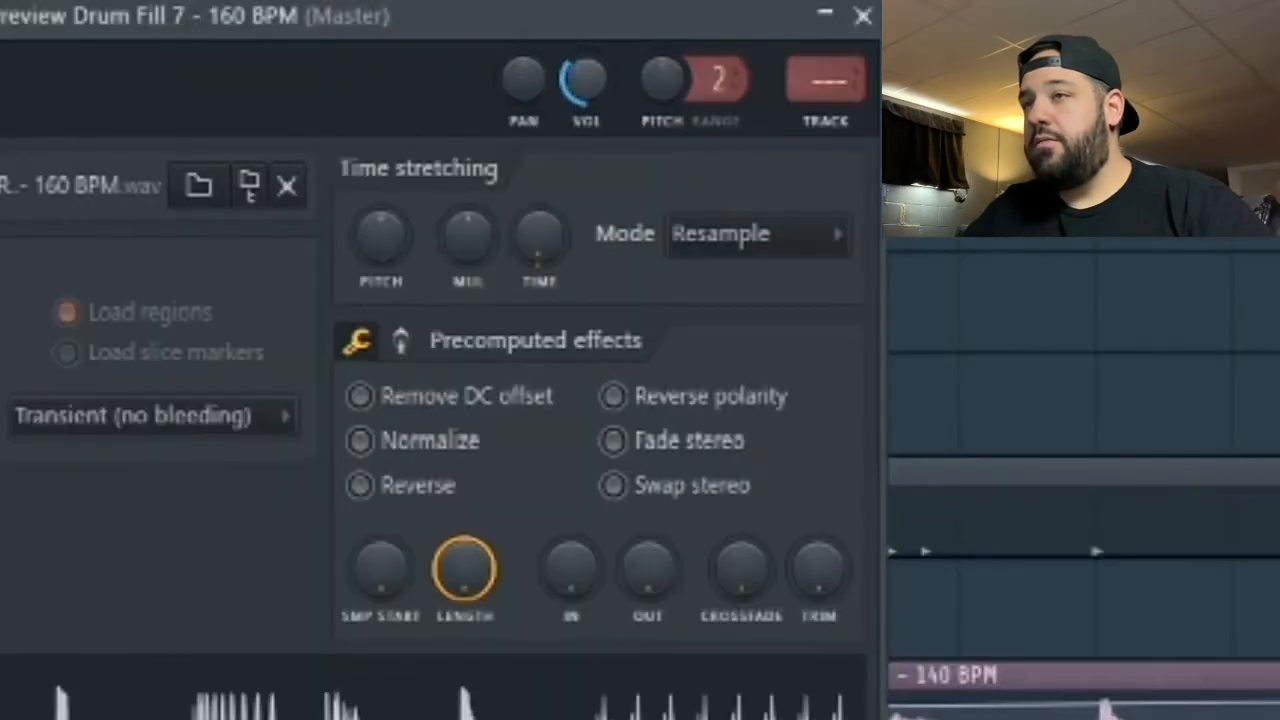
pyautogui.click(145, 418)
pyautogui.click(153, 605)
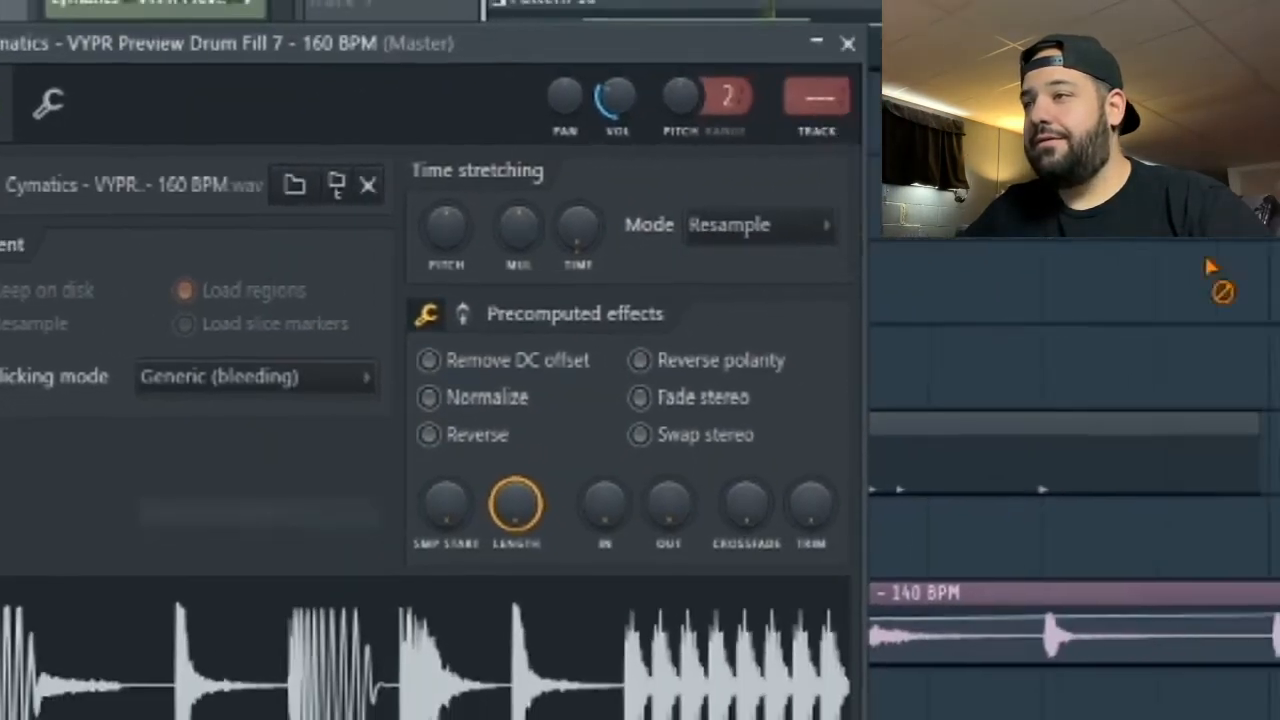
pyautogui.rightClick(1210, 265)
# Step: Stretch the Drum Fill 7 roll to start earlier while still ending at bar 9, and play the transition
pyautogui.scroll(-3, 1208, 340)
pyautogui.doubleClick(752, 674)
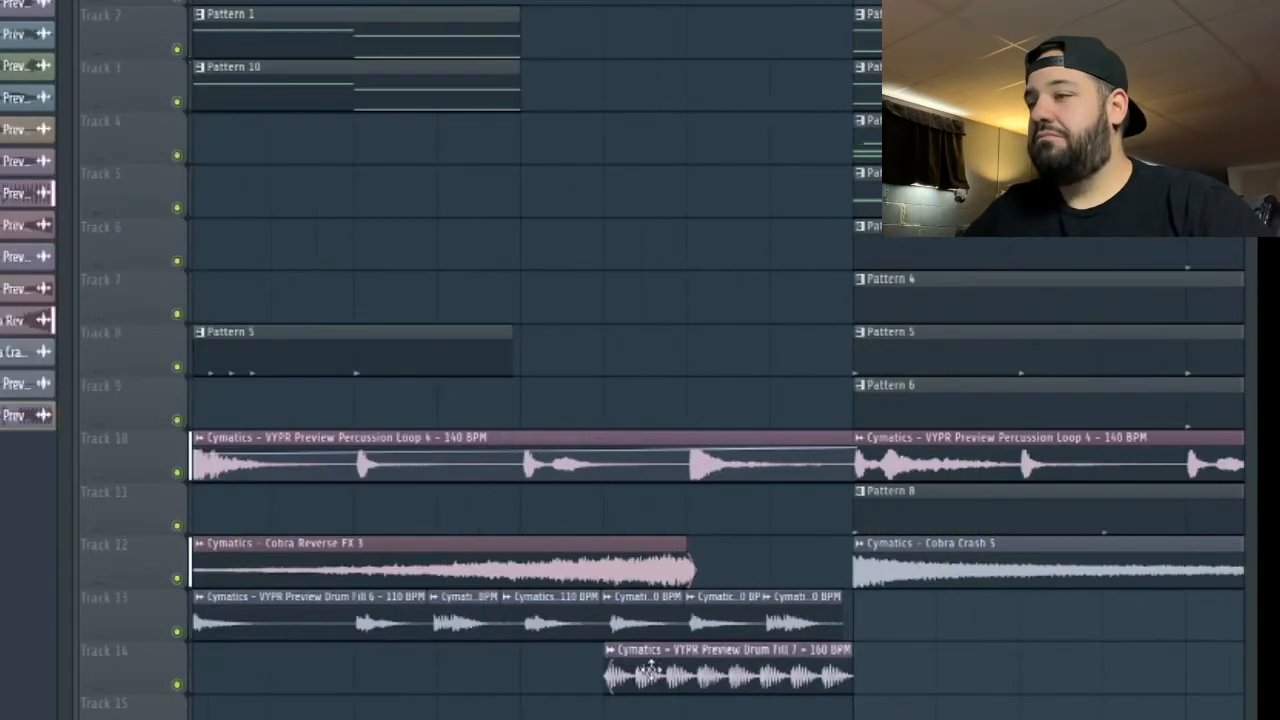
pyautogui.moveTo(651, 672); pyautogui.dragTo(568, 672)
pyautogui.press('space')
pyautogui.press('space')
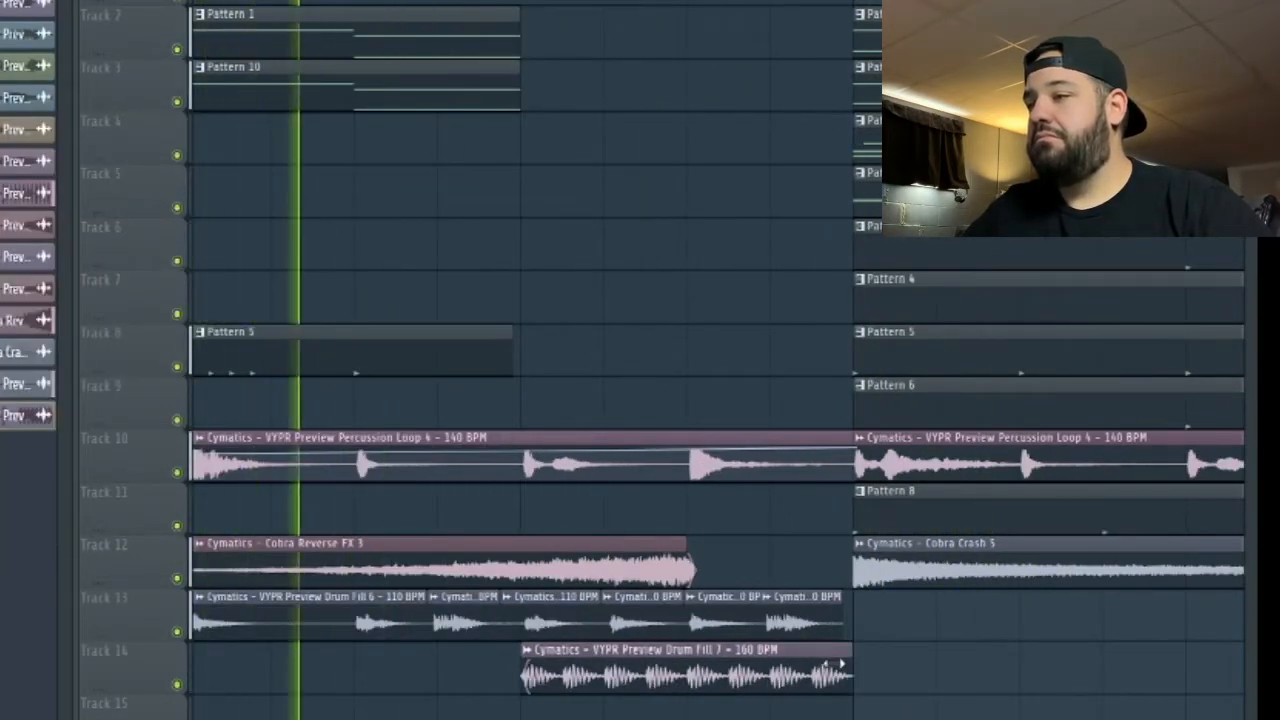
pyautogui.press('space')
# Step: Change Drum Fill 7's time-stretching mode to Auto and play the transition
pyautogui.doubleClick(795, 664)
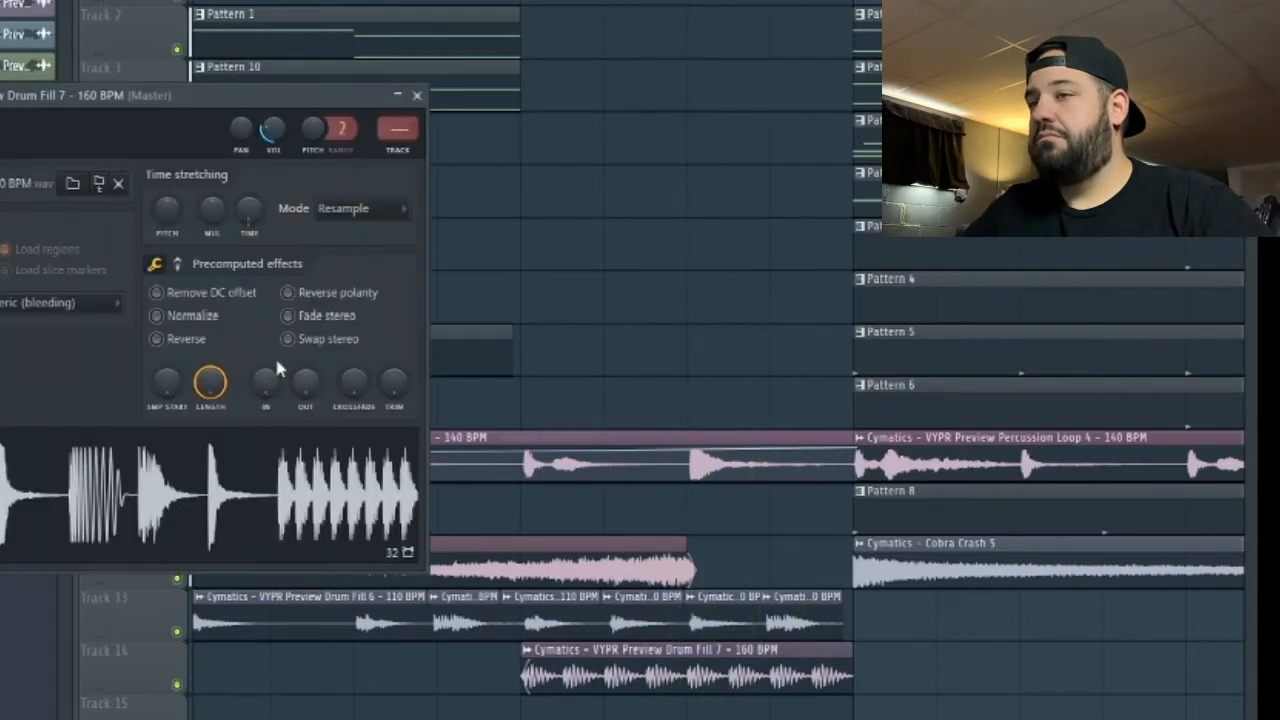
pyautogui.click(171, 214)
pyautogui.press('space')
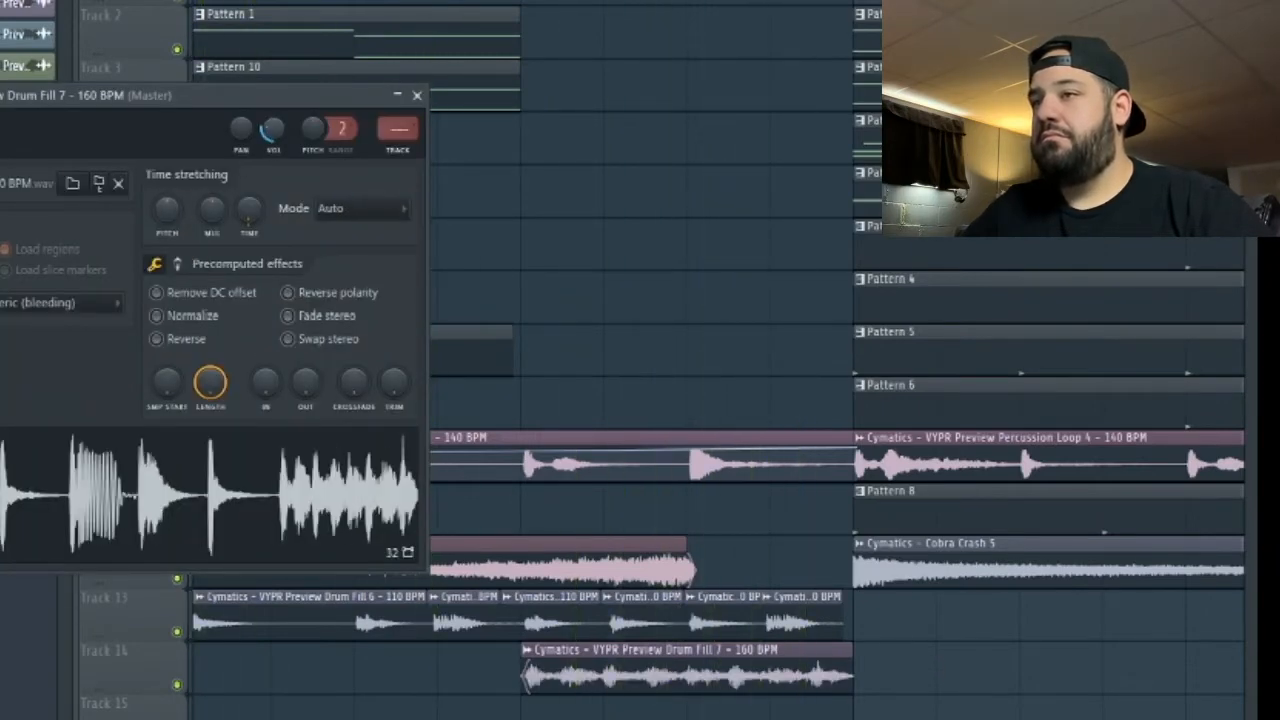
# Step: Compress the Drum Fill 7 roll to half its length, keeping its end at bar 9, and play the transition
pyautogui.click(402, 150)
pyautogui.press('space')
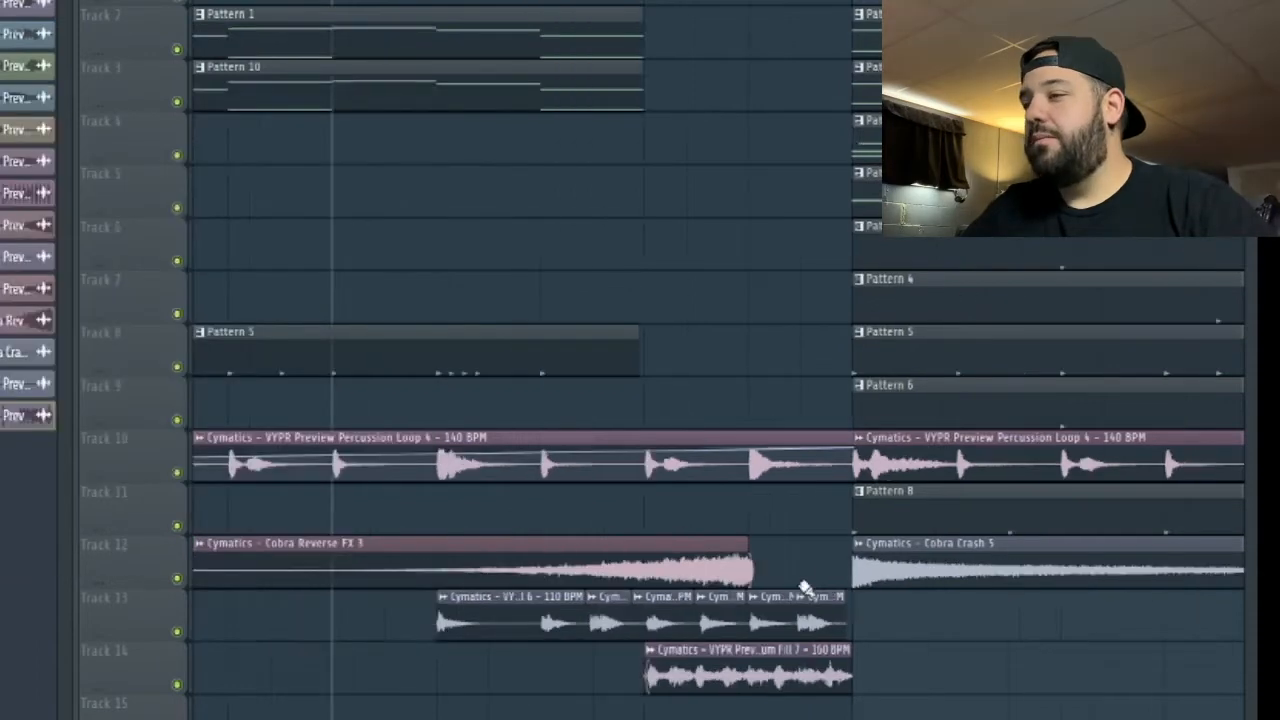
pyautogui.scroll(2, 803, 589)
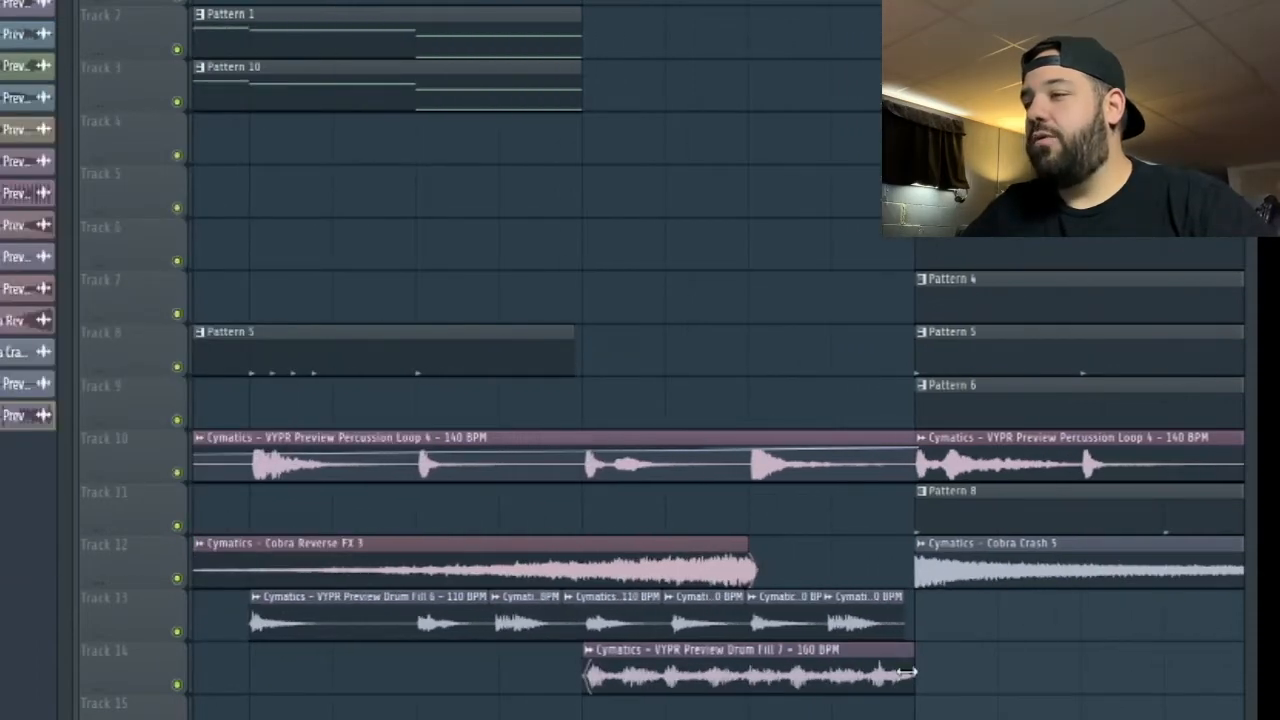
pyautogui.moveTo(676, 672); pyautogui.dragTo(843, 672)
pyautogui.press('space')
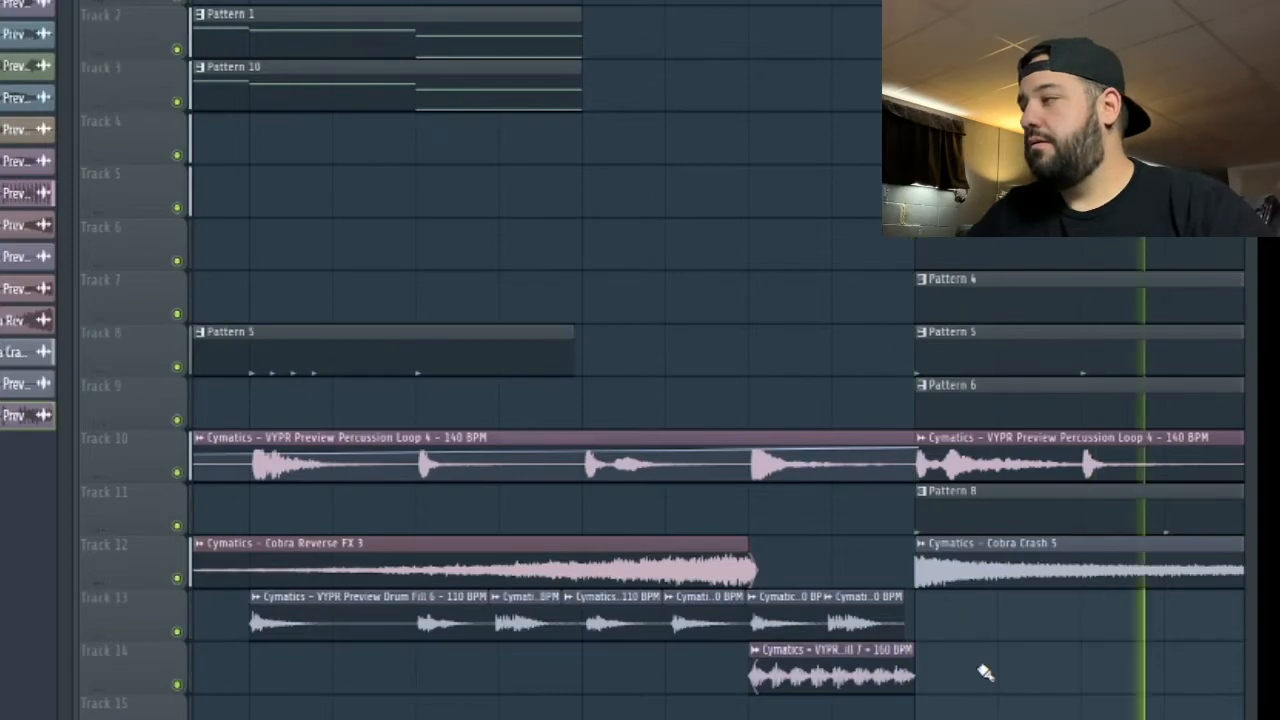
# Step: Make the shortened Drum Fill 7 clip unique as its own sample and save it under the Part_1 file name
pyautogui.click(755, 652)
pyautogui.click(991, 613)
pyautogui.press('Return')
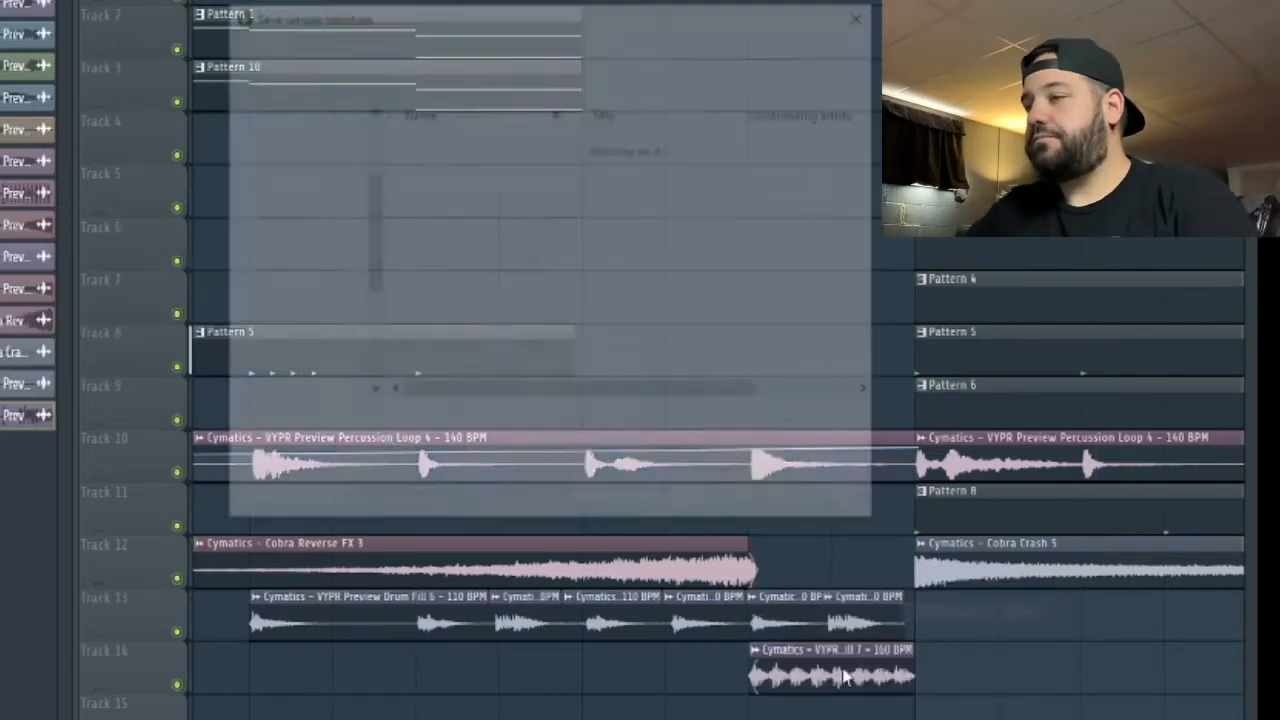
pyautogui.click(718, 500)
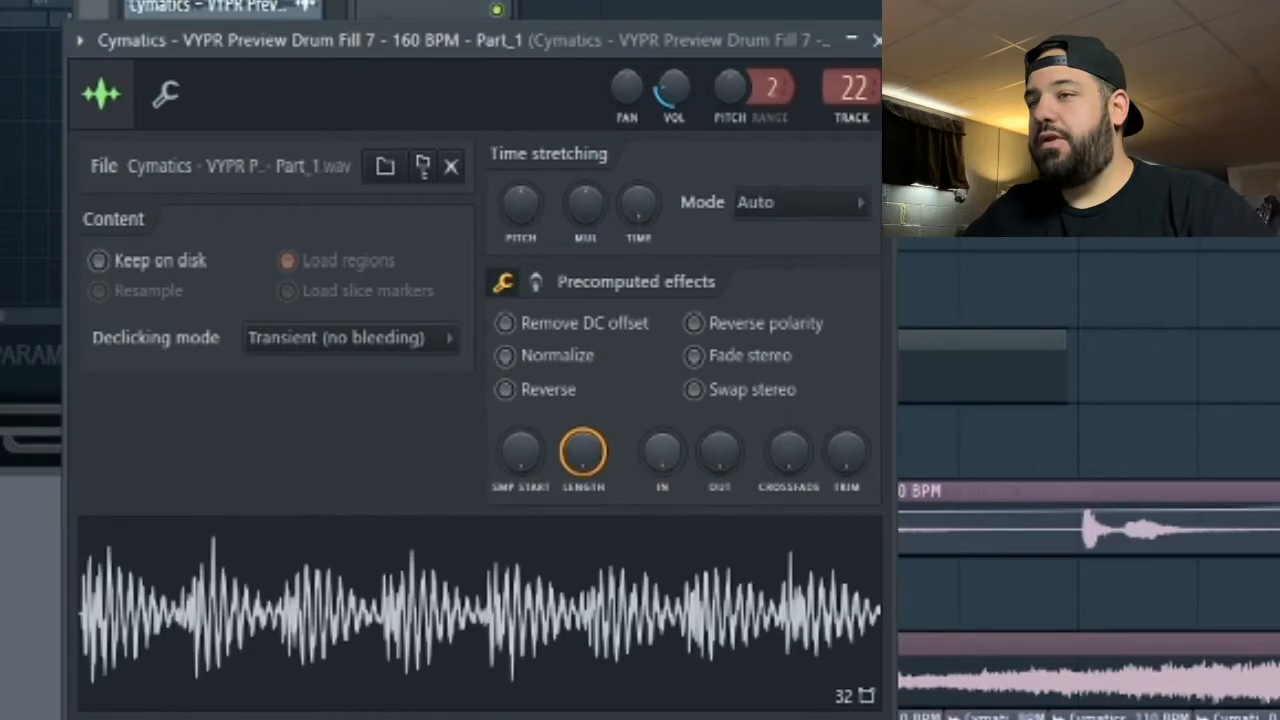
# Step: Add a gradual fade-in to the Drum Fill 7 Part_1 sample, normalize it and adjust its stereo delay slightly
pyautogui.moveTo(662, 452); pyautogui.dragTo(662, 422)
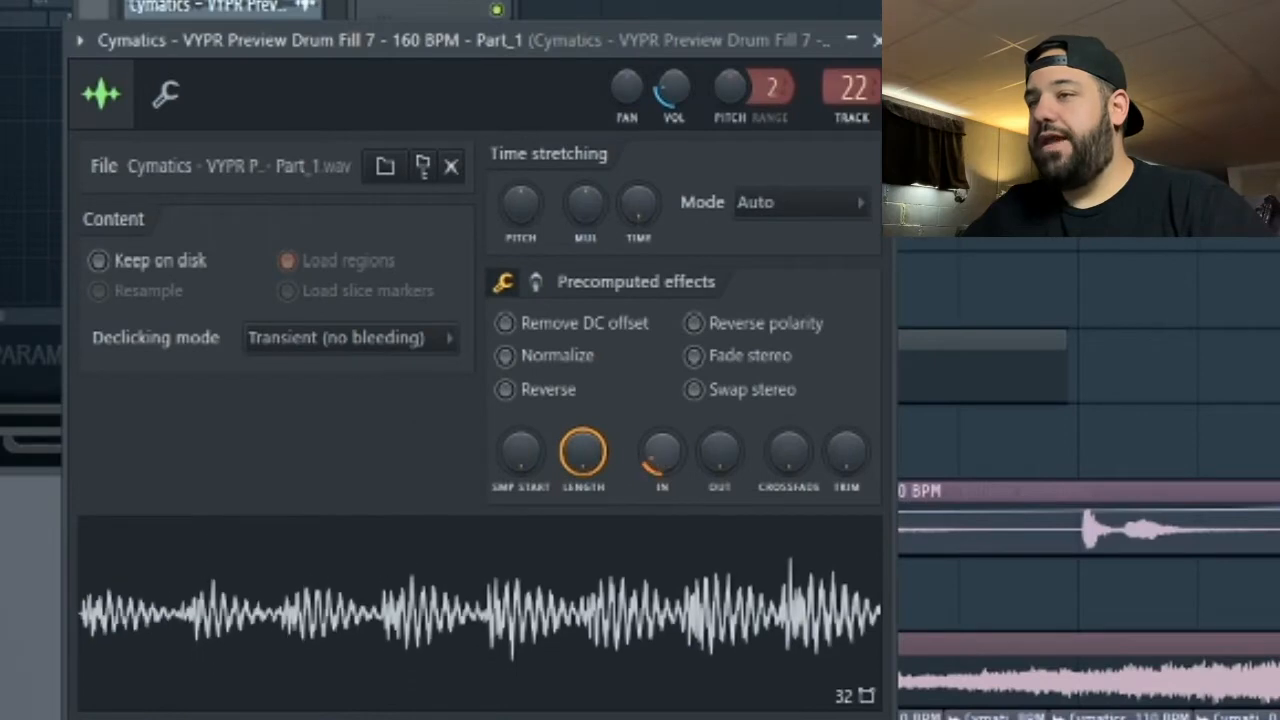
pyautogui.click(560, 356)
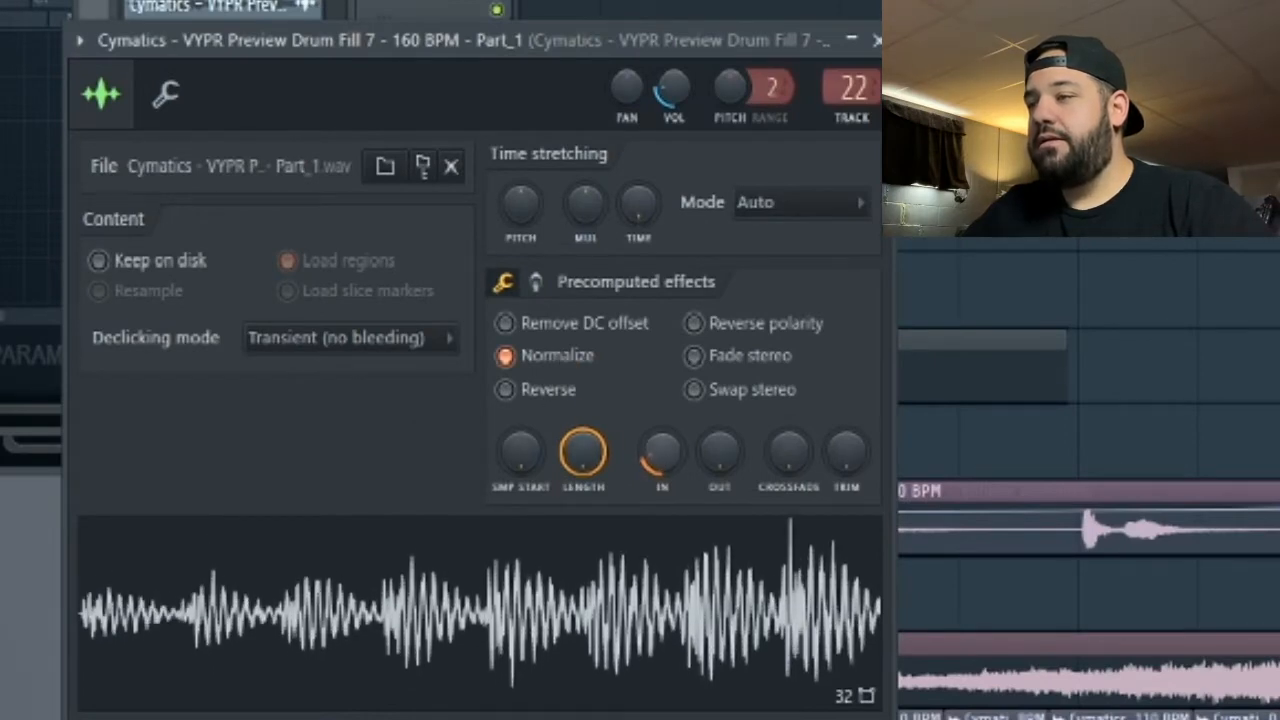
pyautogui.click(536, 283)
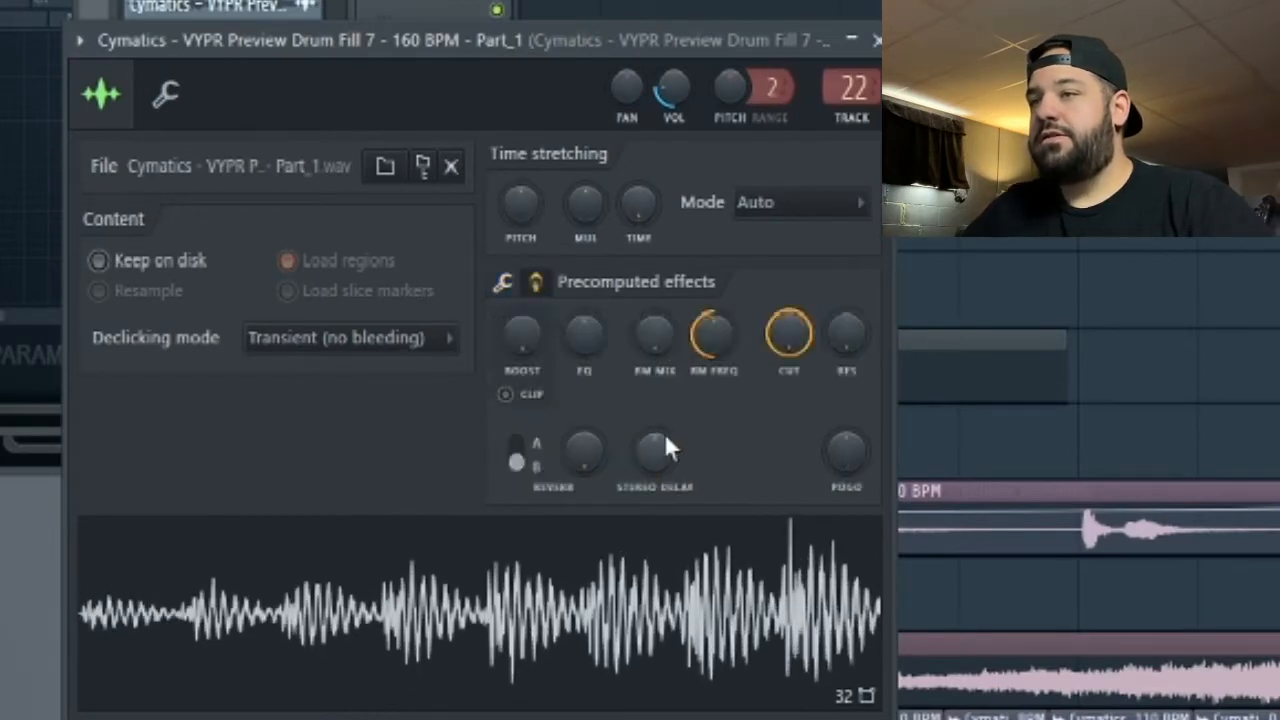
pyautogui.moveTo(658, 453); pyautogui.dragTo(658, 449)
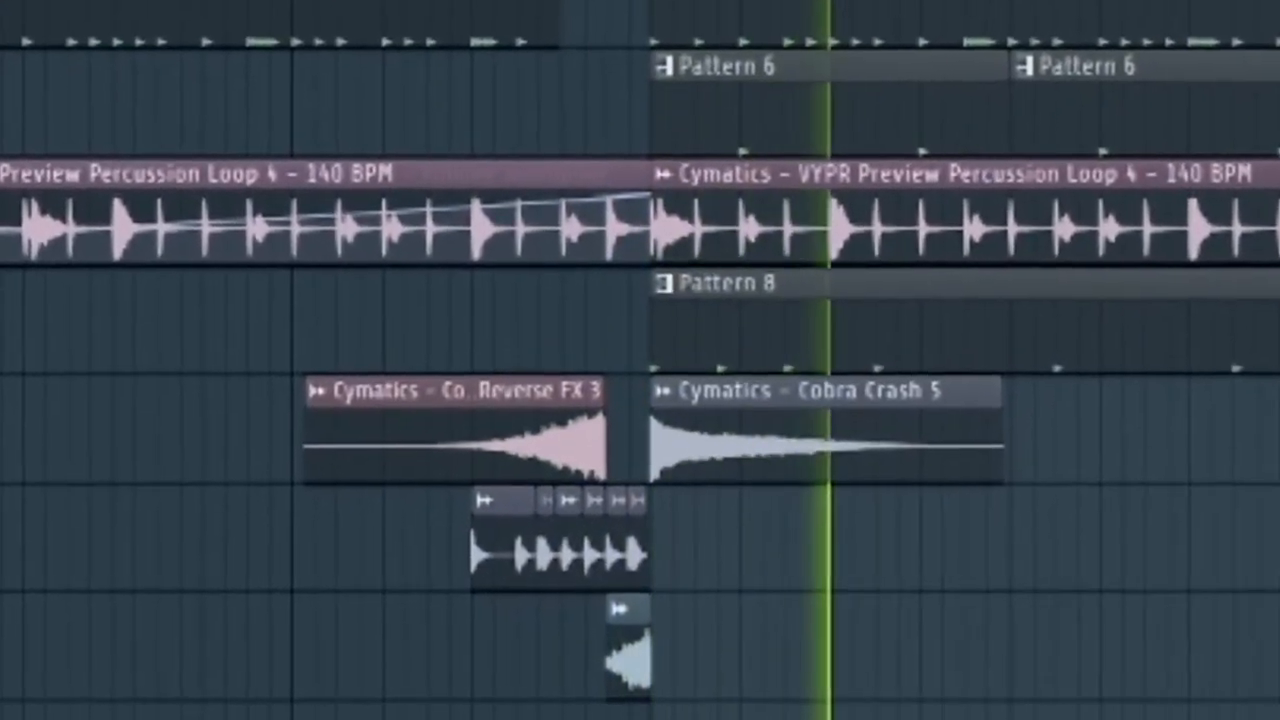
# Step: Collapse the Fills and Drum Loops folders of the VYPR Preview Pack in the sample browser
pyautogui.scroll(-3, 565, 360)
pyautogui.scroll(-2, 249, 134)
pyautogui.scroll(2, 243, 137)
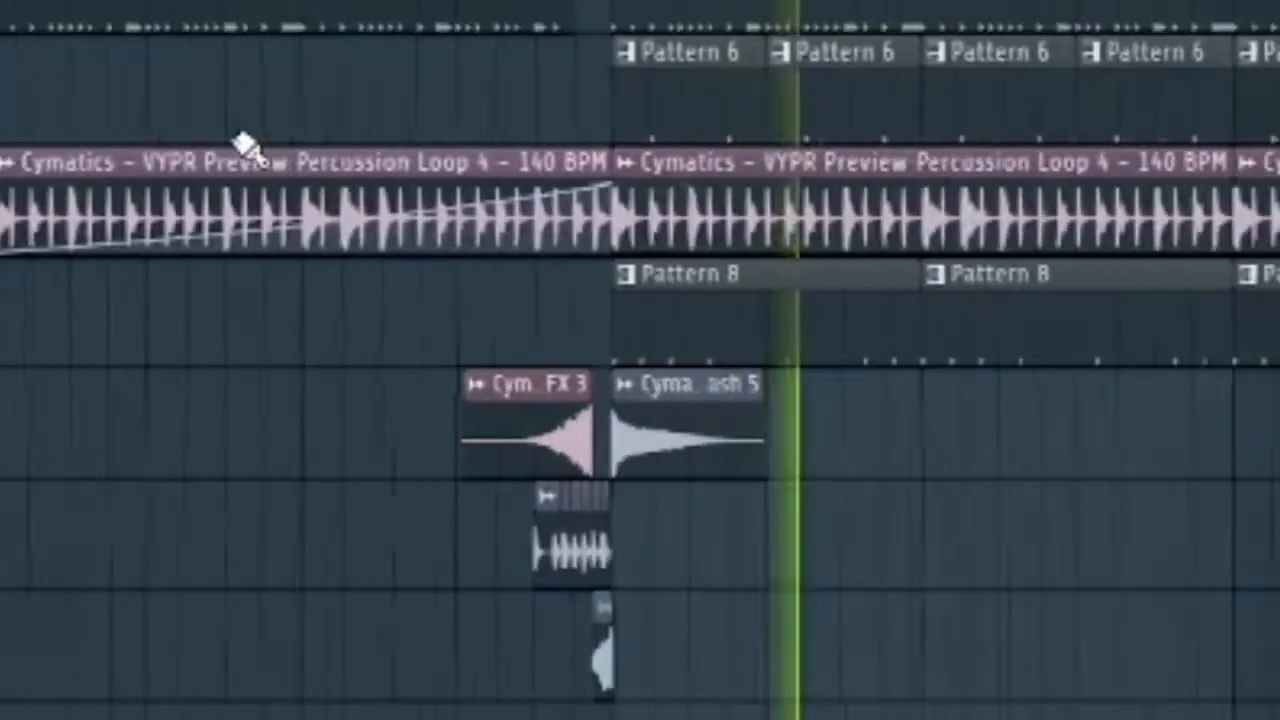
pyautogui.scroll(-2, 229, 229)
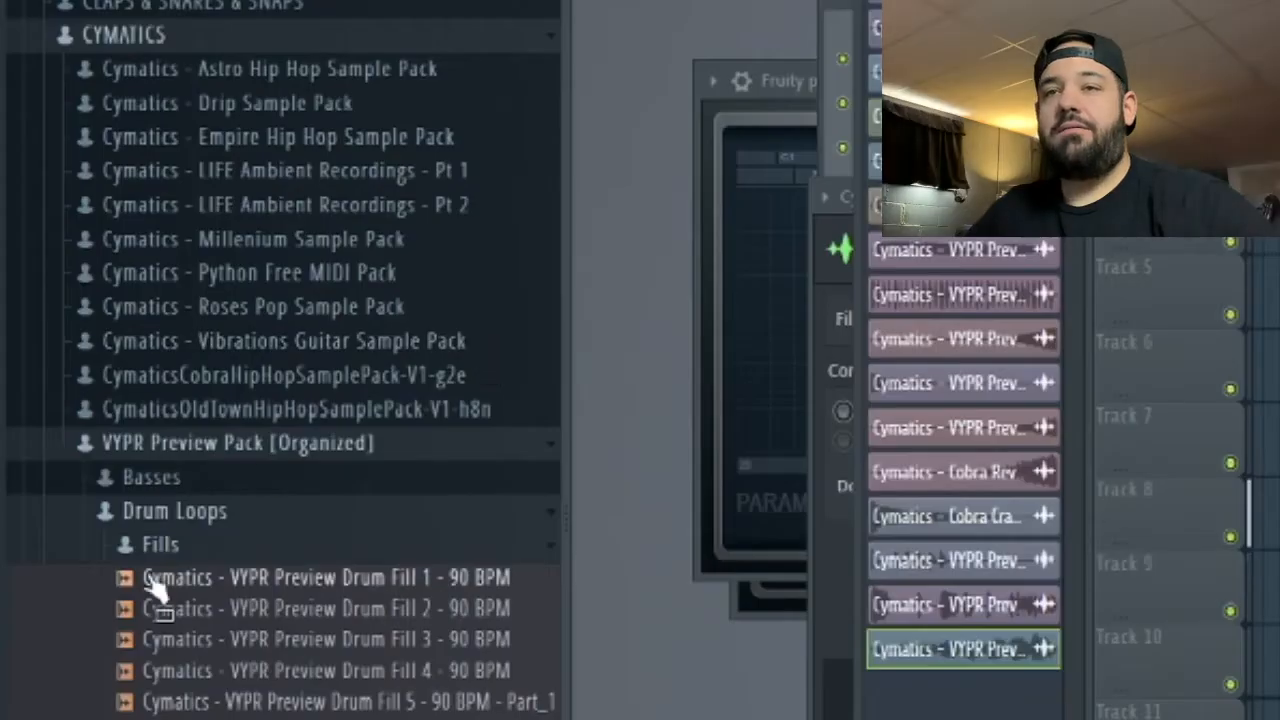
pyautogui.click(160, 544)
pyautogui.click(174, 511)
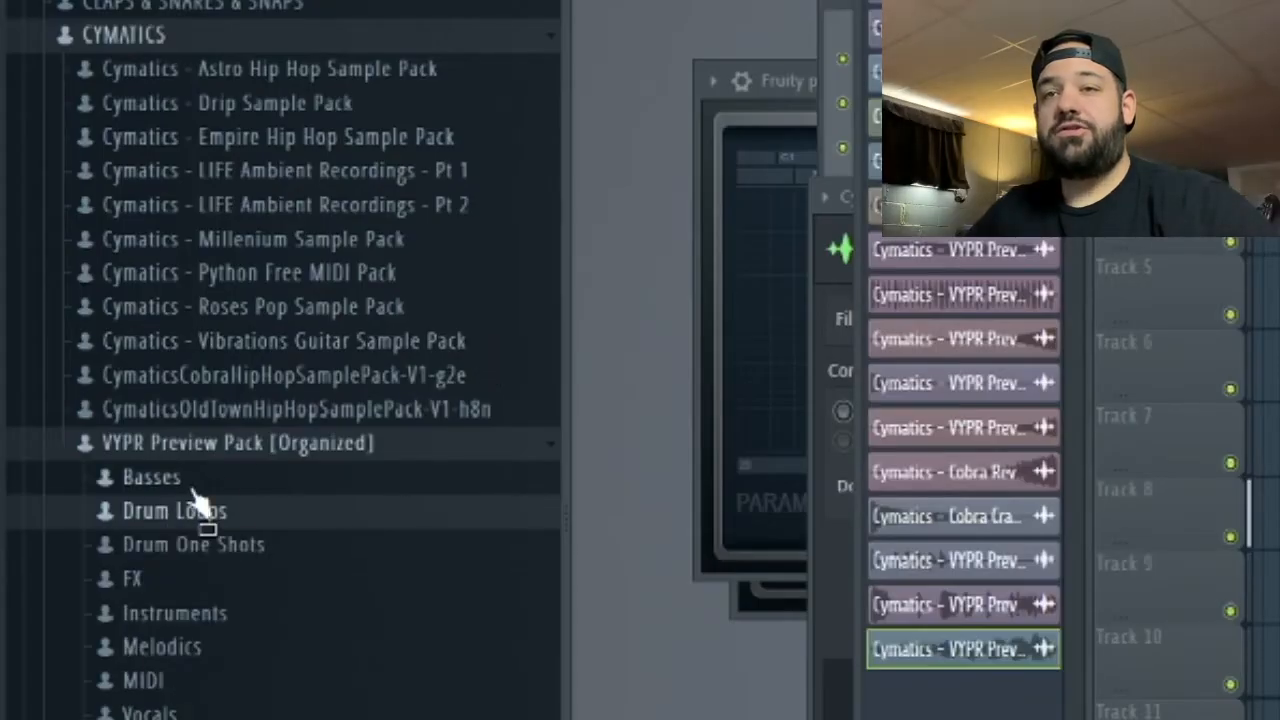
# Step: Place the VEC3 FX Sweep Down 29 sample on Track 15 at bar 9 and open its channel settings
pyautogui.scroll(-2, 204, 495)
pyautogui.scroll(4, 200, 560)
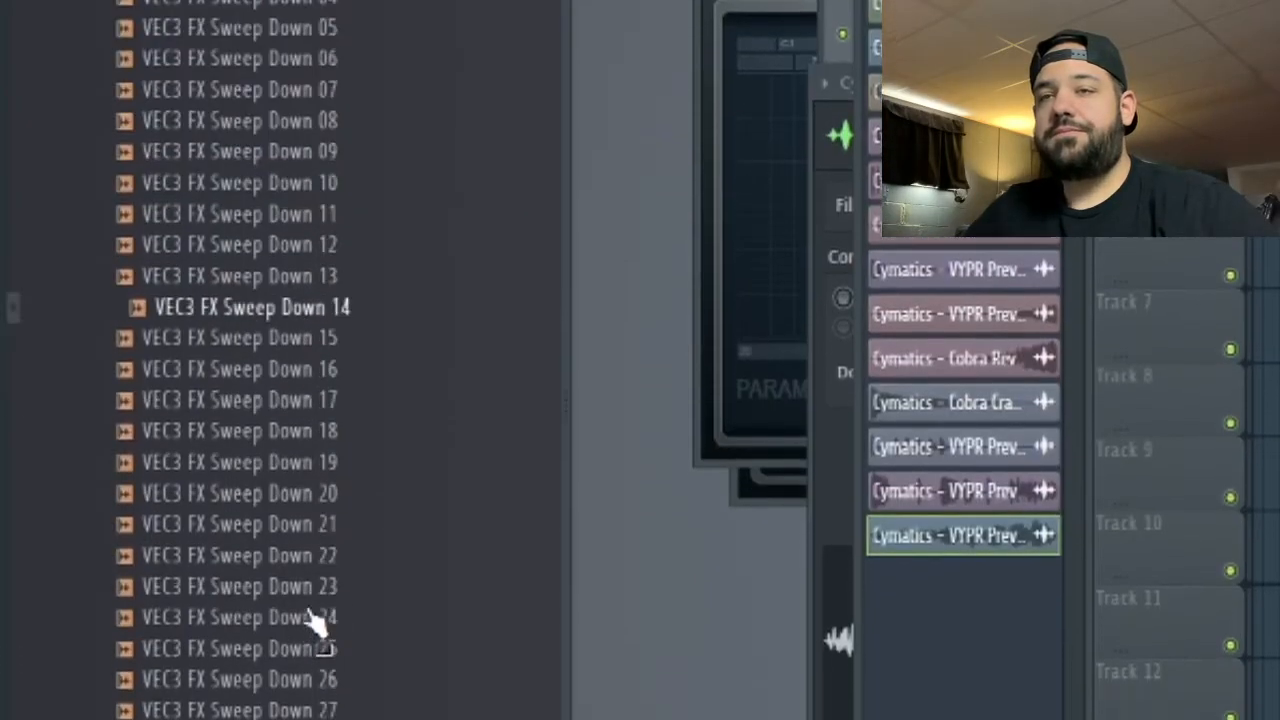
pyautogui.scroll(-1, 320, 611)
pyautogui.click(326, 668)
pyautogui.moveTo(330, 670); pyautogui.dragTo(410, 606)
pyautogui.doubleClick(420, 611)
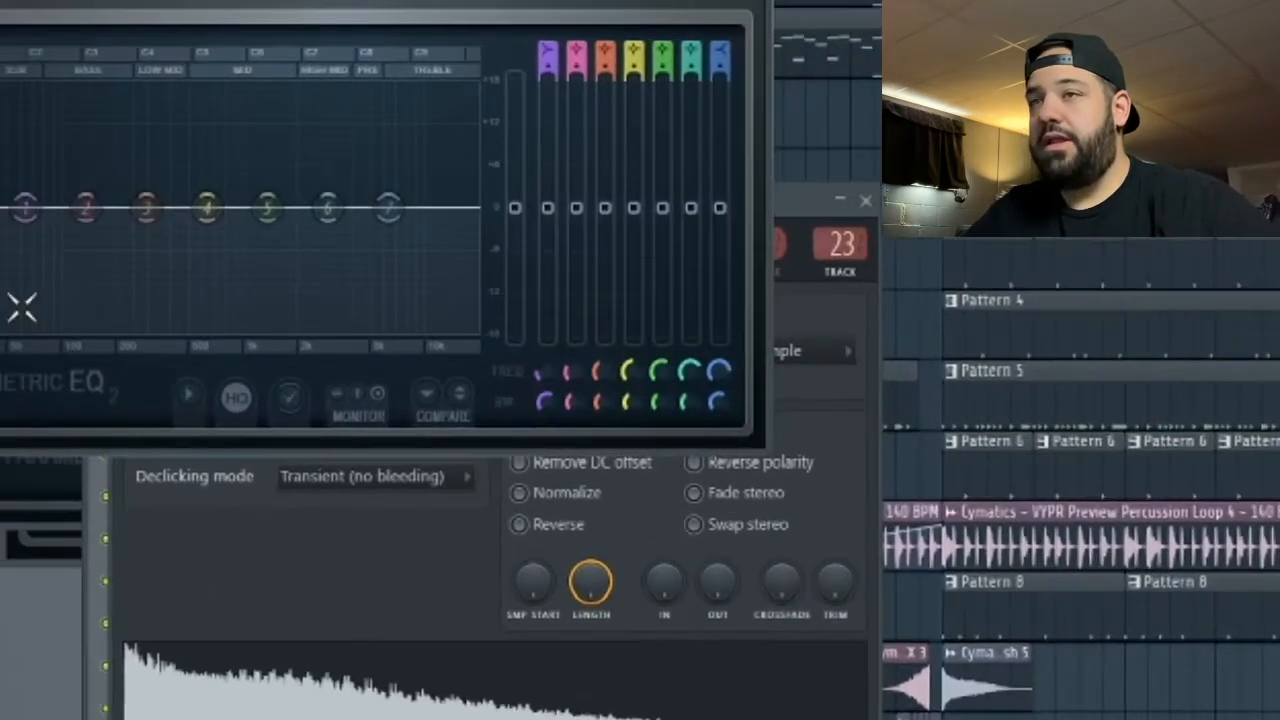
# Step: Filter out the sweep's lows with EQ band 1 and its highs with band 7, and lower band 2
pyautogui.moveTo(26, 206); pyautogui.dragTo(437, 570)
pyautogui.press('space')
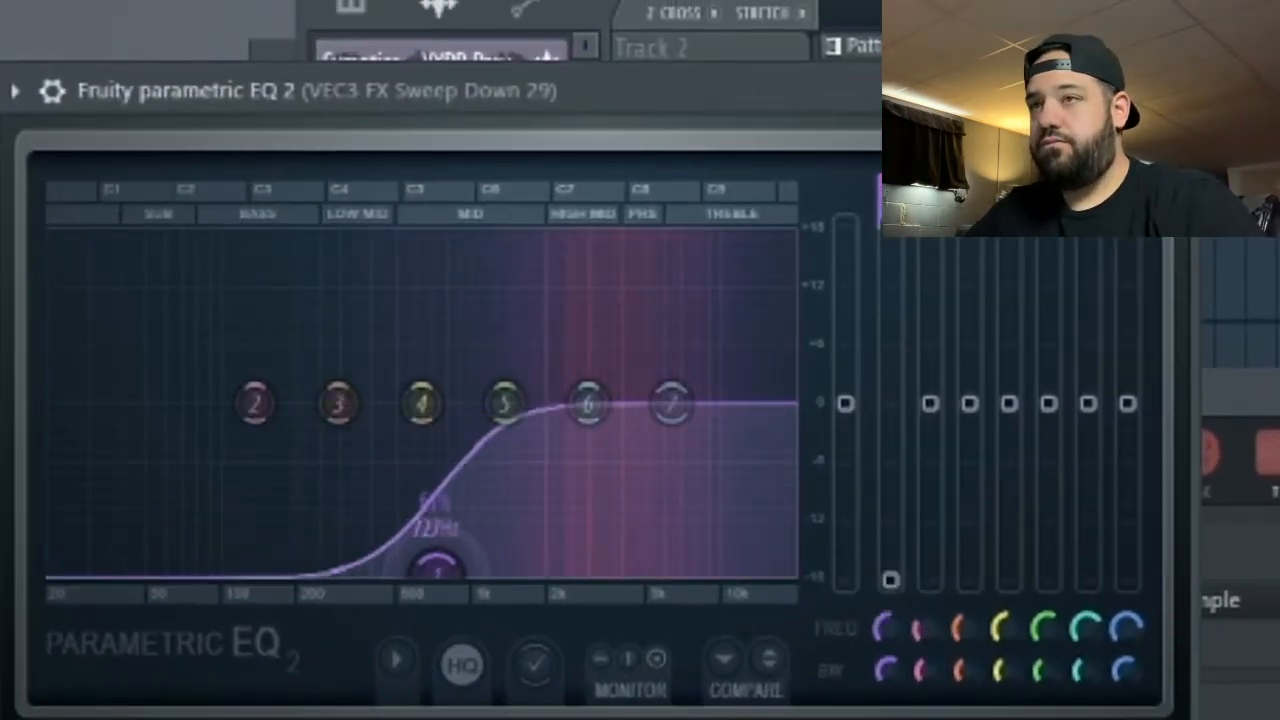
pyautogui.moveTo(255, 403); pyautogui.dragTo(255, 449)
pyautogui.moveTo(437, 570); pyautogui.dragTo(463, 570)
pyautogui.moveTo(672, 403); pyautogui.dragTo(711, 578)
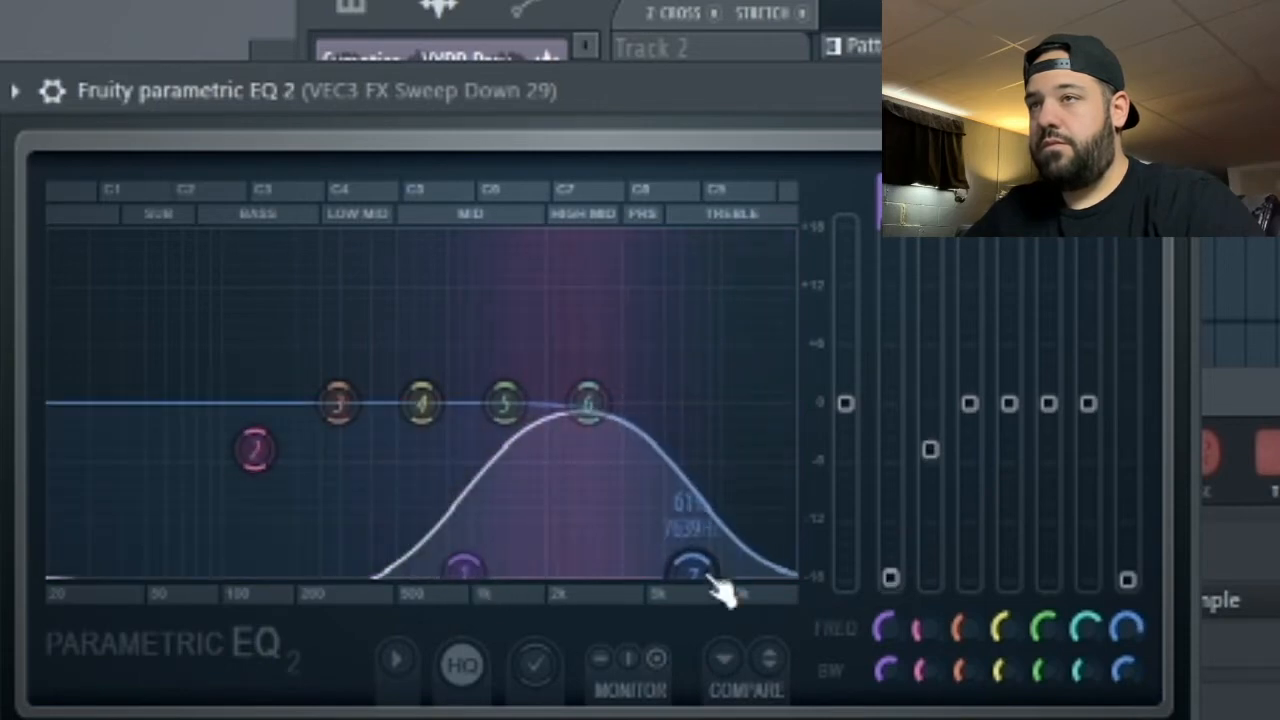
# Step: Refine the sweep's EQ by lowering bands 6, 3 and 4 and slightly boosting band 5 at the centre of the passband
pyautogui.moveTo(588, 403); pyautogui.dragTo(751, 491)
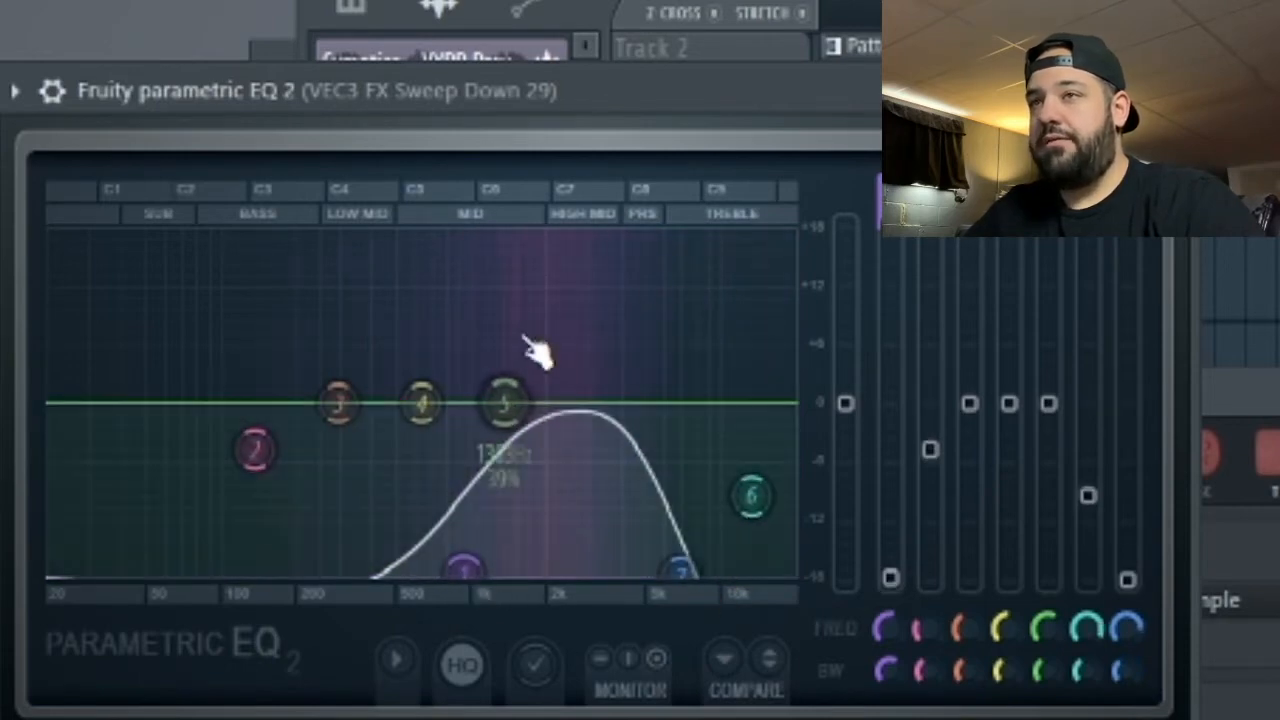
pyautogui.moveTo(503, 397); pyautogui.dragTo(512, 390)
pyautogui.moveTo(330, 408); pyautogui.dragTo(329, 455)
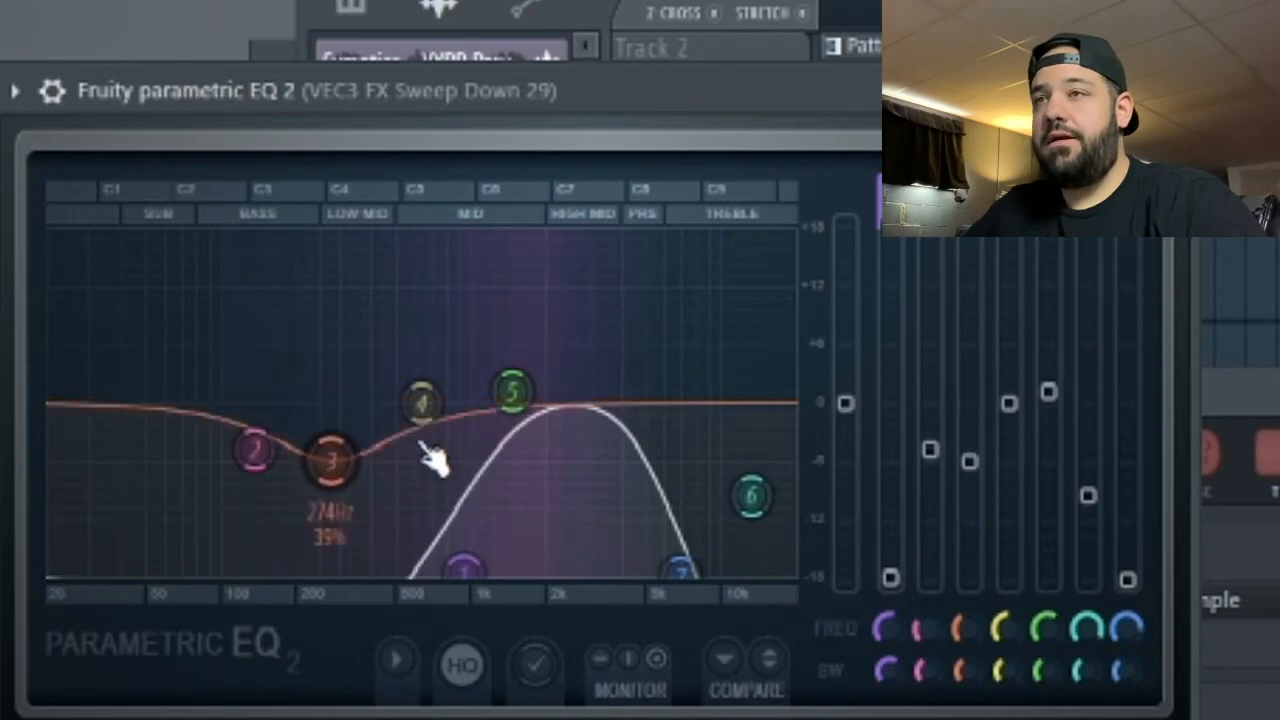
pyautogui.moveTo(421, 404); pyautogui.dragTo(409, 424)
pyautogui.moveTo(510, 400); pyautogui.dragTo(572, 396)
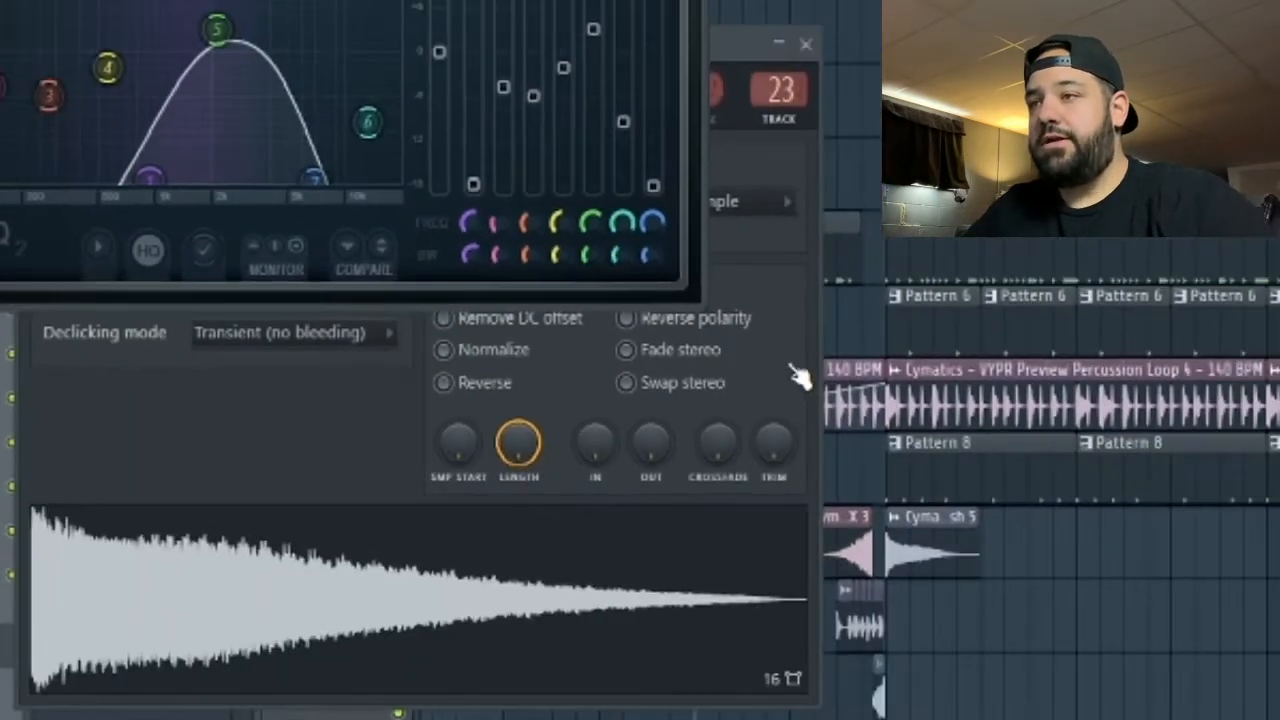
# Step: Enable Fade stereo on VEC3 FX Sweep Down 29 and raise its fade-out almost to maximum so the tail ends early
pyautogui.moveTo(651, 442); pyautogui.dragTo(651, 392)
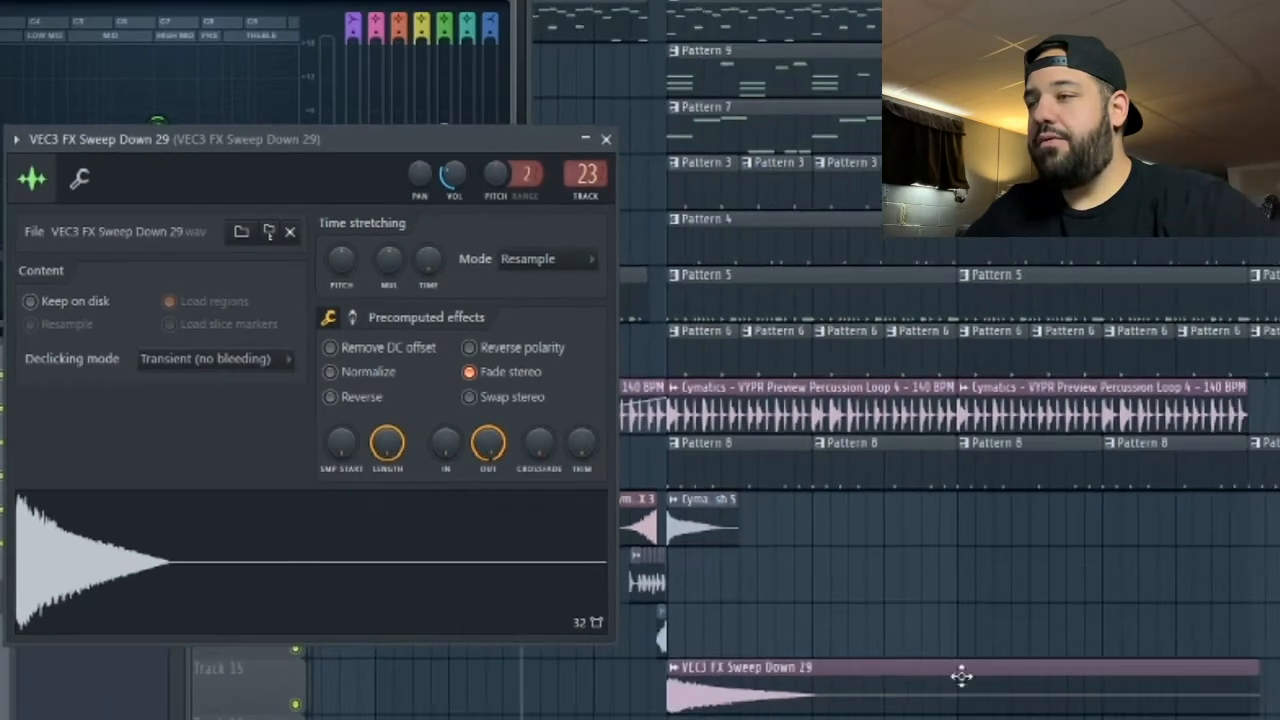
pyautogui.scroll(3, 831, 703)
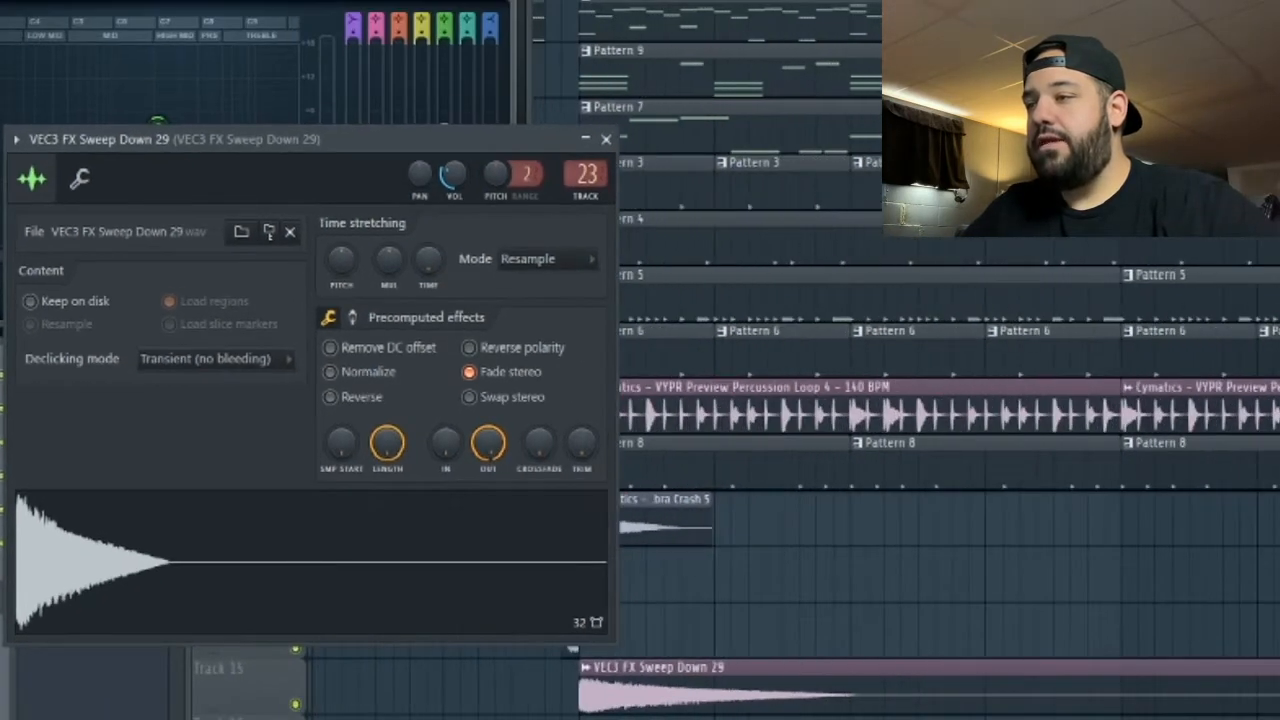
pyautogui.scroll(1, 799, 670)
pyautogui.scroll(-2, 799, 670)
pyautogui.scroll(1, 772, 688)
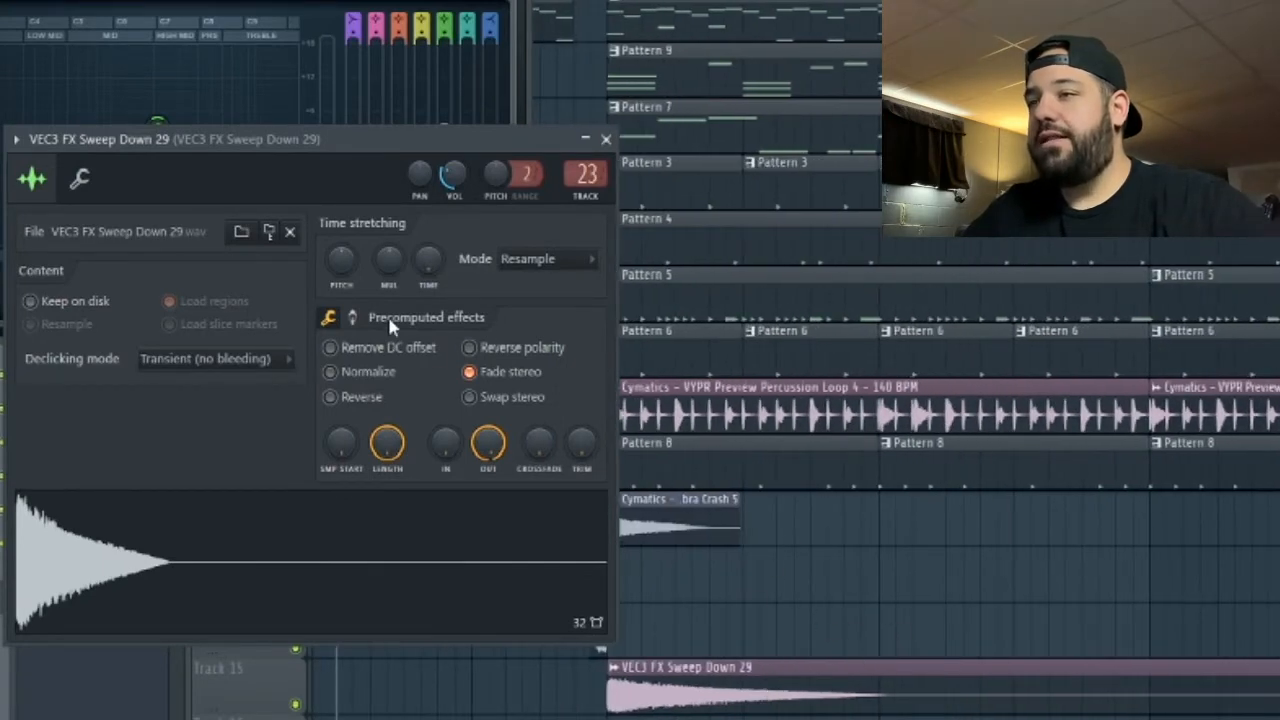
pyautogui.moveTo(488, 443); pyautogui.dragTo(488, 446)
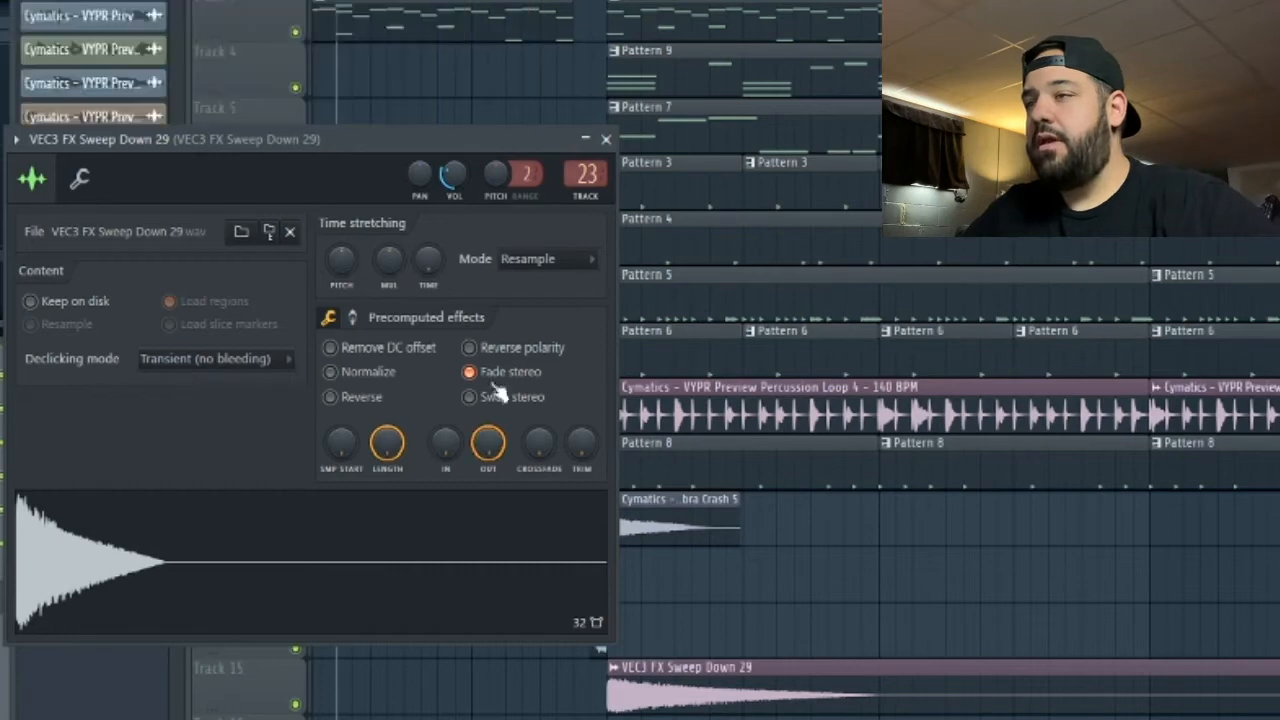
pyautogui.press('Escape')
# Step: Trim the silent tail of the VEC3 FX Sweep Down 29 clip on Track 15 so it ends with the fade-out
pyautogui.scroll(-2, 772, 575)
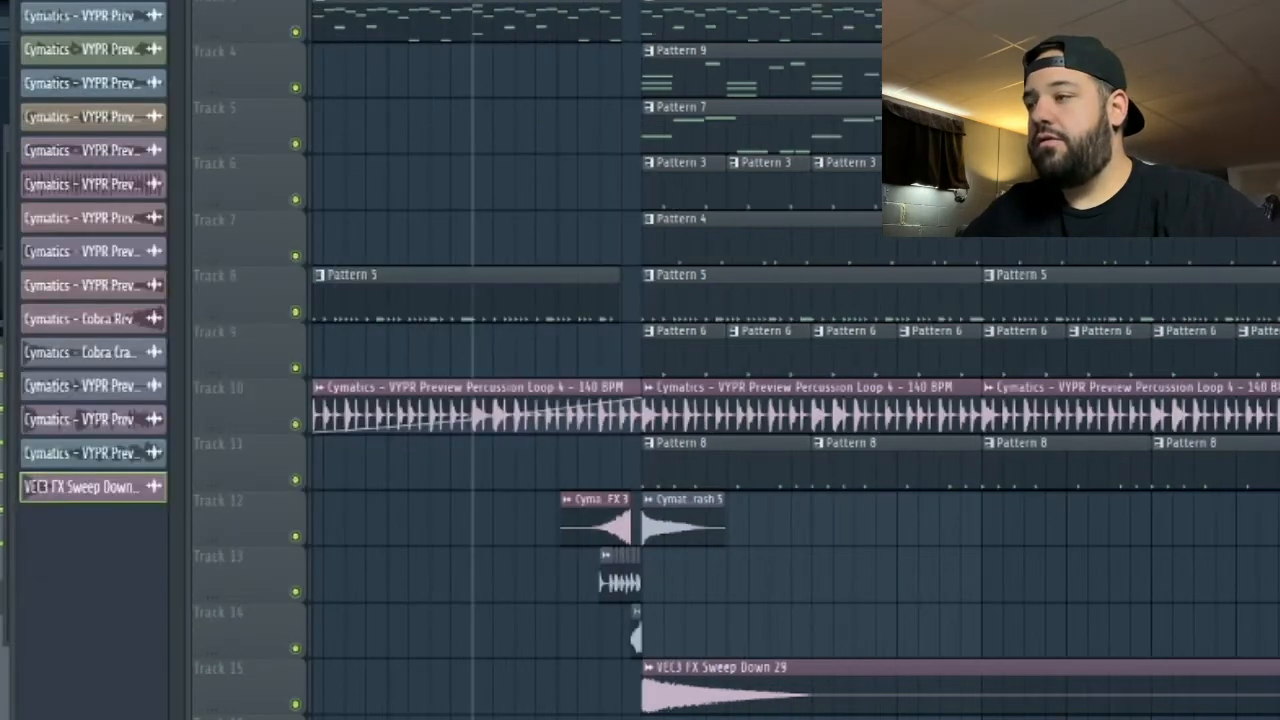
pyautogui.moveTo(1277, 680); pyautogui.dragTo(792, 651)
pyautogui.moveTo(843, 655); pyautogui.dragTo(823, 655)
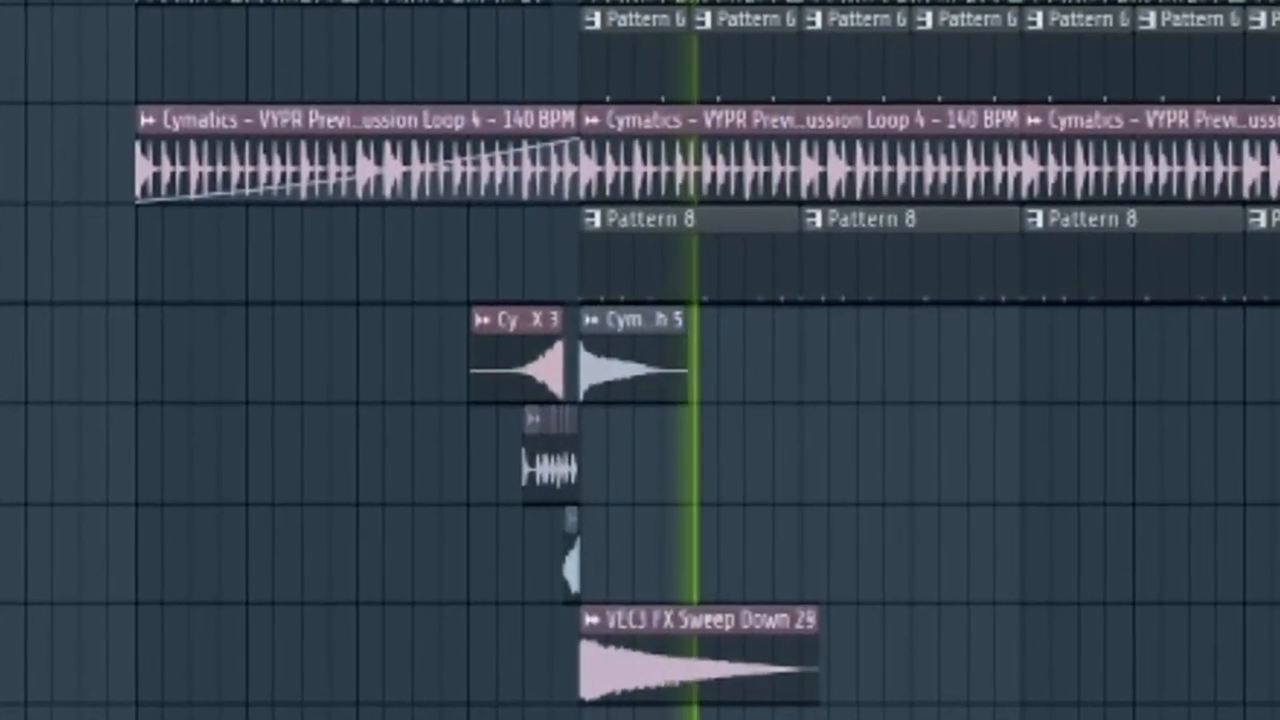
pyautogui.moveTo(630, 5); pyautogui.dragTo(917, 5)
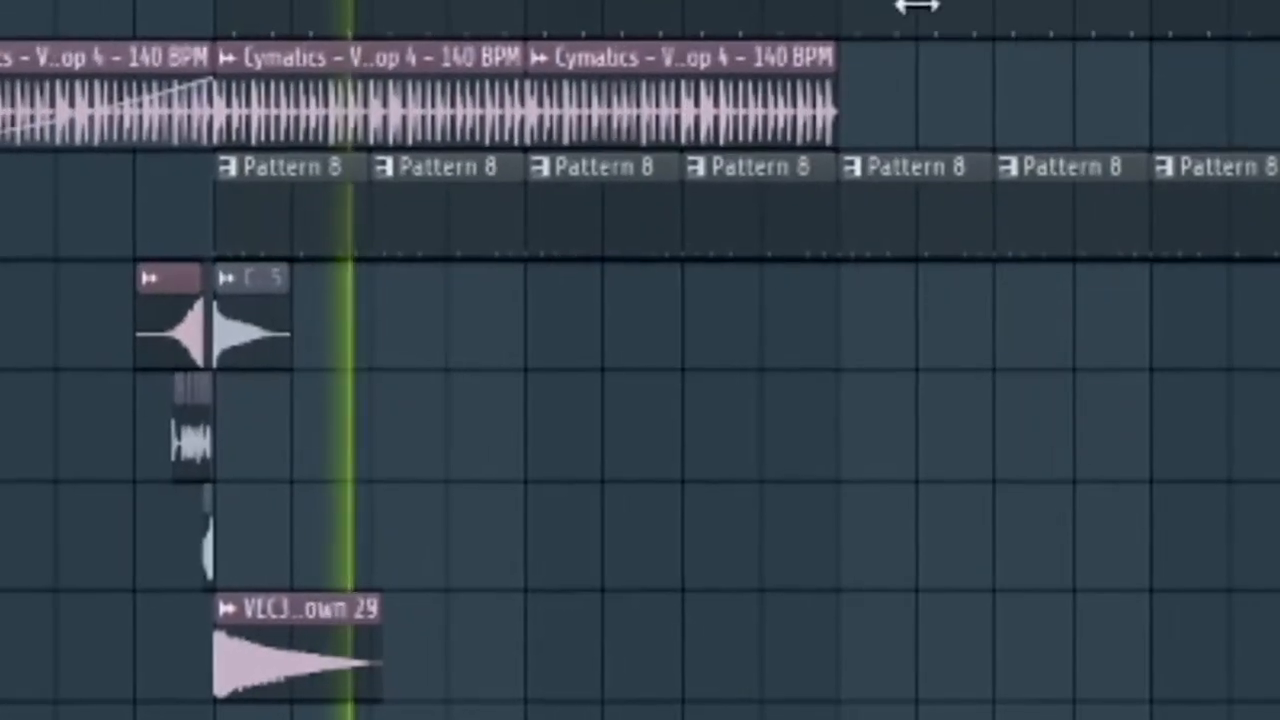